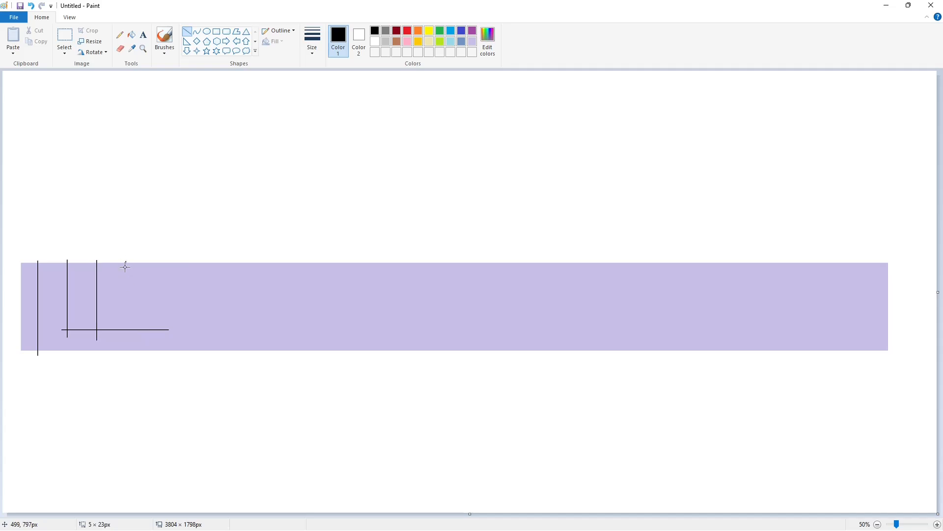
# Step: Draw three more vertical guide lines for the W letter across the purple band
pyautogui.moveTo(127, 260); pyautogui.dragTo(127, 338)
pyautogui.moveTo(157, 260); pyautogui.dragTo(157, 334)
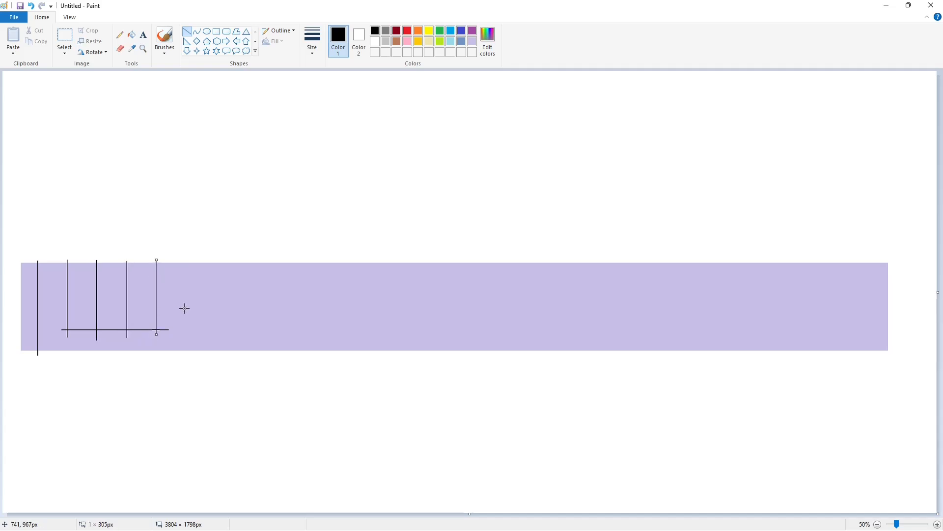
pyautogui.moveTo(186, 259); pyautogui.dragTo(186, 361)
pyautogui.click(217, 324)
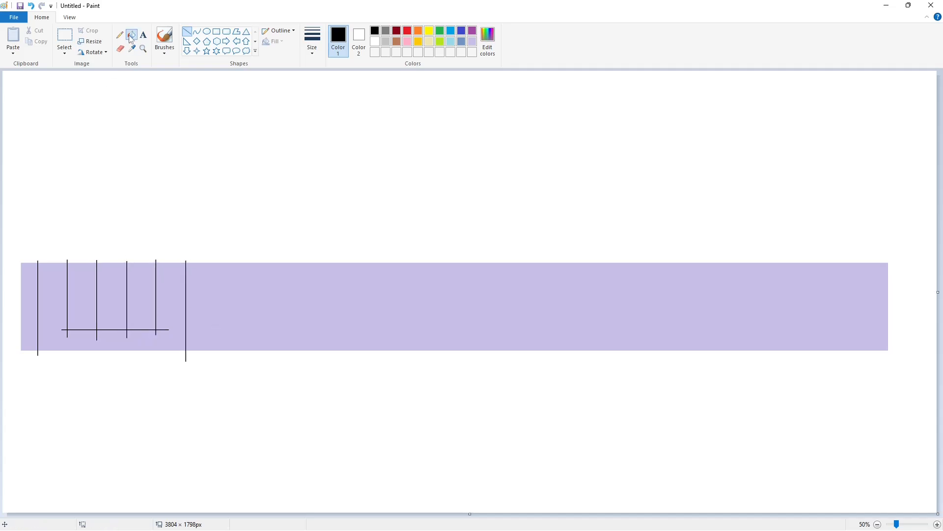
# Step: Fill the W letter's enclosed regions purple with the fill bucket
pyautogui.click(132, 35)
pyautogui.click(175, 309)
pyautogui.click(121, 300)
pyautogui.click(472, 31)
pyautogui.click(175, 294)
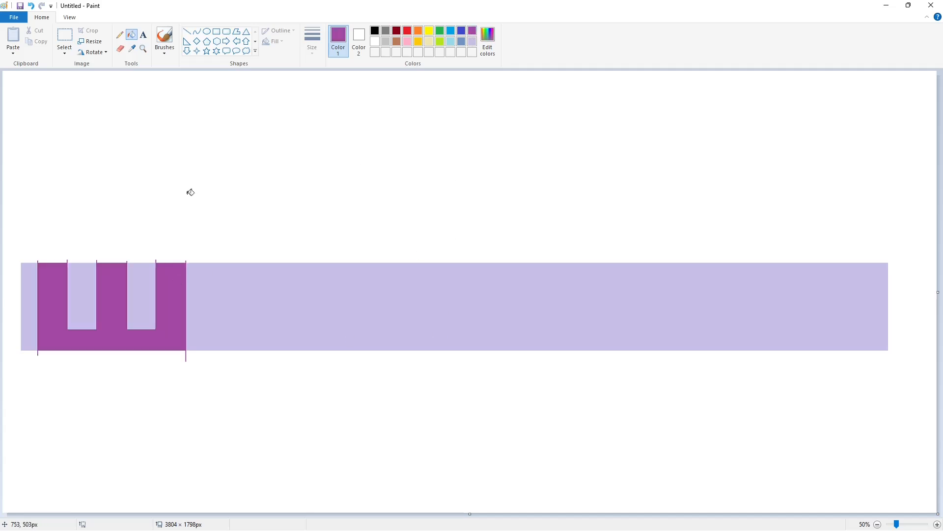
# Step: Draw a black circle outline above the band with the Ellipse tool
pyautogui.click(207, 31)
pyautogui.click(375, 31)
pyautogui.moveTo(143, 303); pyautogui.dragTo(108, 143)
pyautogui.click(713, 463)
pyautogui.click(937, 524)
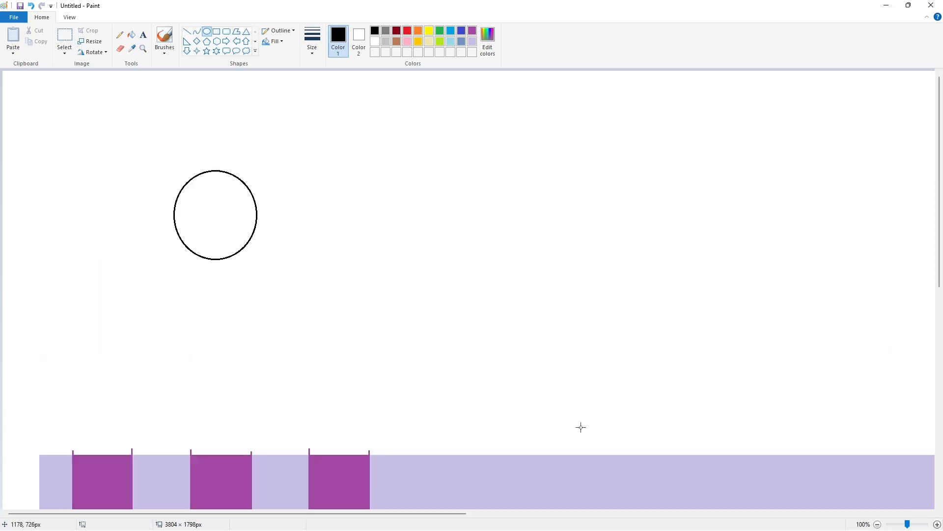
# Step: Erase the upper-left part of the circle outline, leaving an arc
pyautogui.click(120, 49)
pyautogui.click(132, 35)
pyautogui.click(375, 41)
pyautogui.click(233, 175)
pyautogui.click(64, 37)
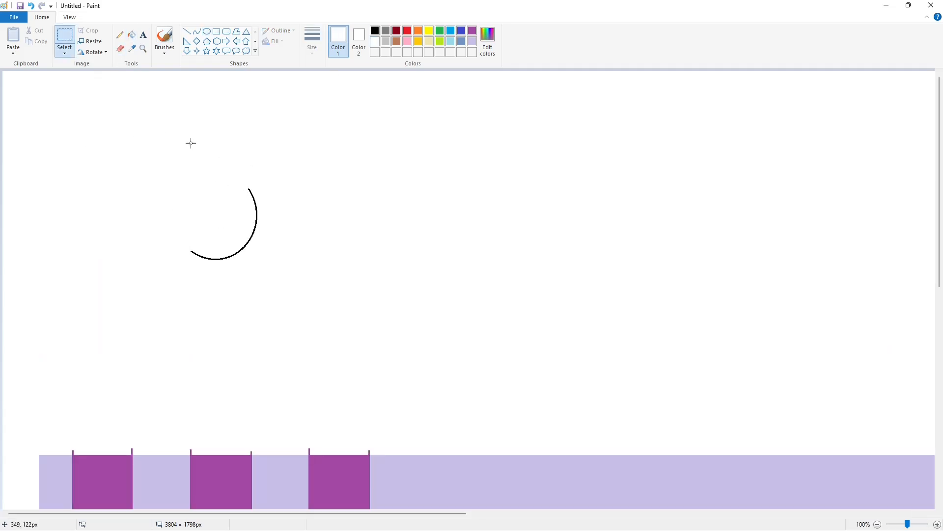
# Step: Cut the arc and paste it as a transparent selection onto the W's lower-right corner
pyautogui.moveTo(280, 161); pyautogui.dragTo(141, 296)
pyautogui.hotkey('ctrl', 'x')
pyautogui.scroll(-3, 372, 275)
pyautogui.hotkey('ctrl', 'v')
pyautogui.moveTo(102, 136); pyautogui.dragTo(305, 371)
pyautogui.click(64, 51)
pyautogui.click(87, 141)
pyautogui.press('Right')
pyautogui.press('Right')
pyautogui.press('Right')
pyautogui.press('Right')
pyautogui.press('Right')
pyautogui.press('Right')
pyautogui.press('Right')
pyautogui.press('Right')
pyautogui.press('Right')
pyautogui.press('Right')
# Step: Fill outside the arc lavender and inside it purple to round the W's lower-right corner
pyautogui.click(131, 35)
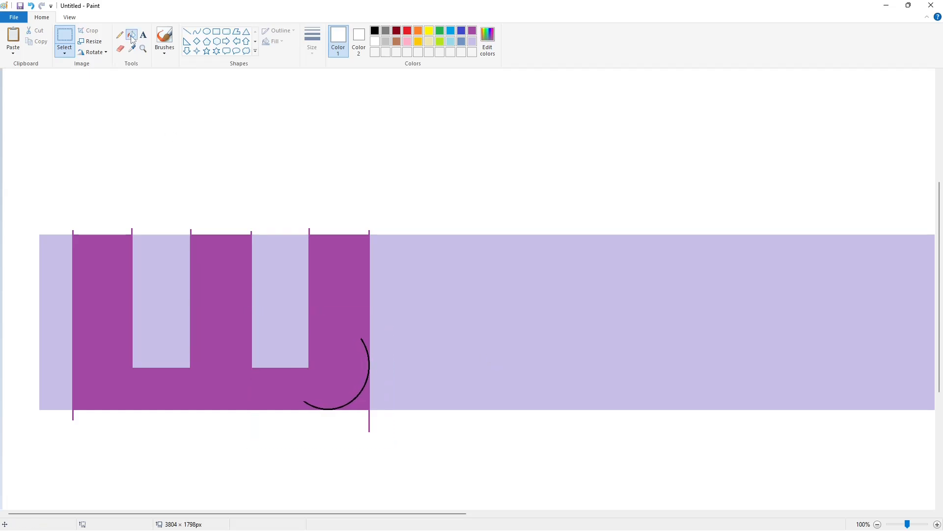
pyautogui.click(470, 43)
pyautogui.click(366, 400)
pyautogui.click(471, 32)
pyautogui.click(362, 340)
# Step: Fill the W letter black
pyautogui.click(877, 524)
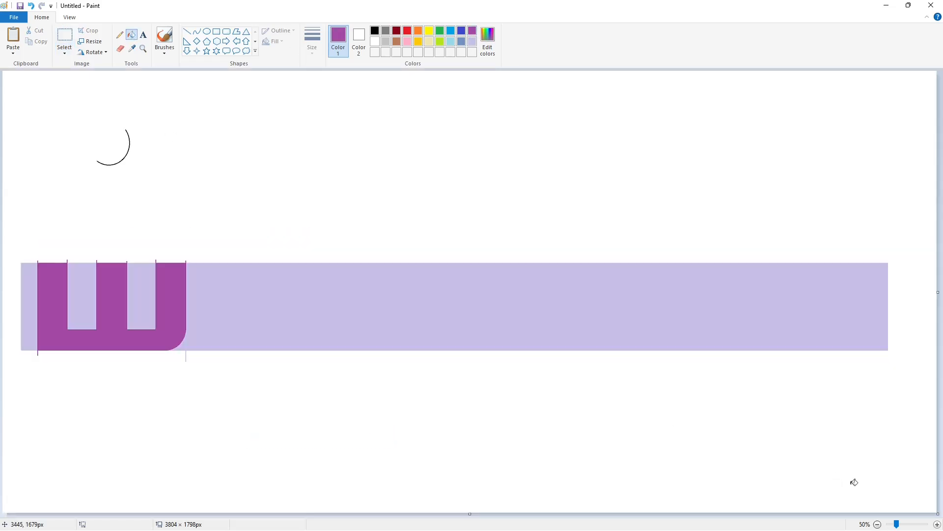
pyautogui.click(937, 524)
pyautogui.click(375, 32)
pyautogui.click(338, 274)
# Step: Fill the lavender areas inside and left of the W with white
pyautogui.click(186, 32)
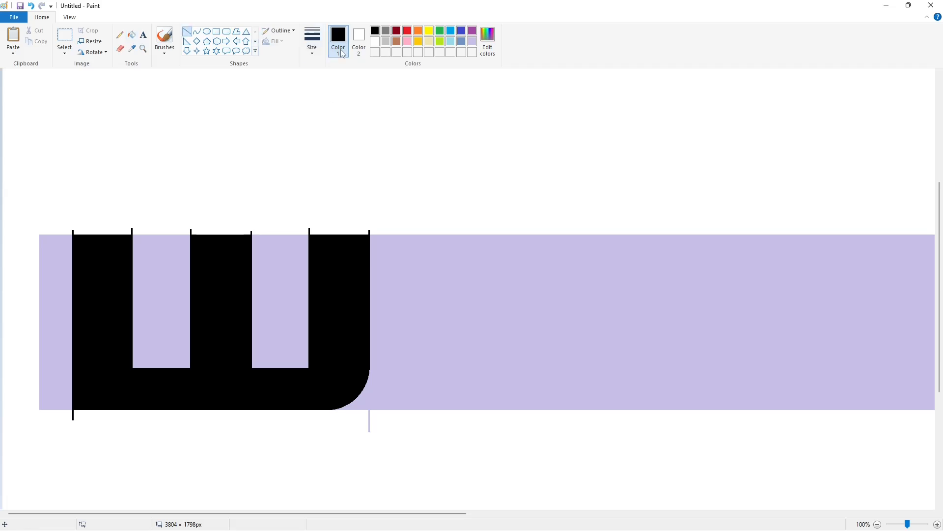
pyautogui.click(375, 41)
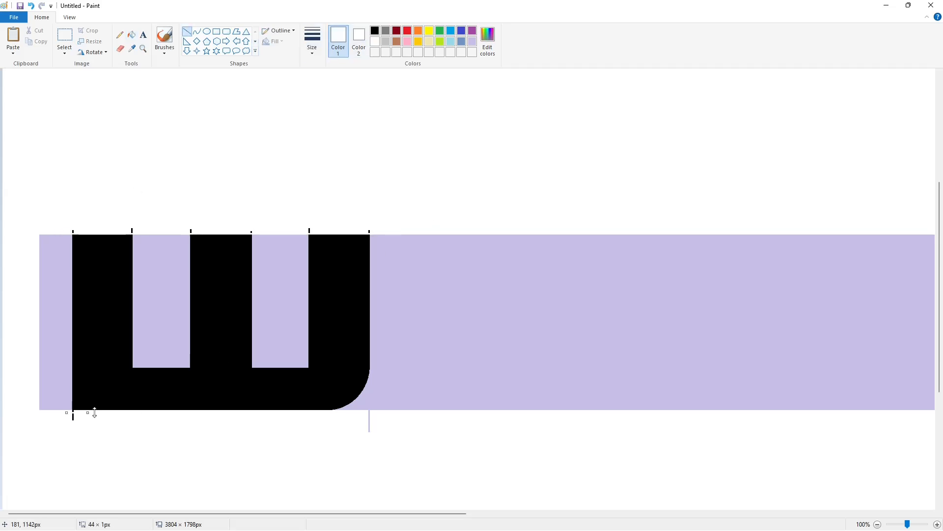
pyautogui.click(132, 37)
pyautogui.click(162, 299)
pyautogui.click(263, 293)
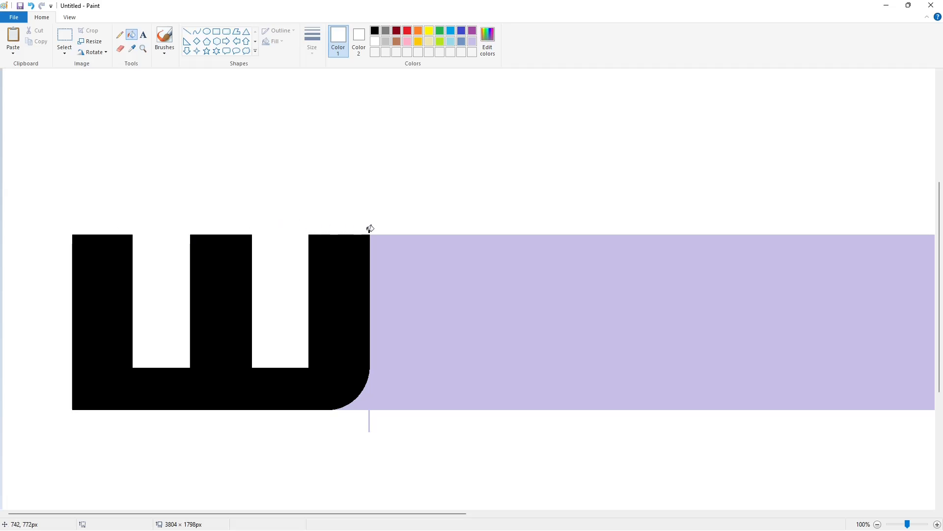
# Step: Draw two black vertical guide lines bounding the A letter and a top horizontal line
pyautogui.scroll(-1, 835, 455)
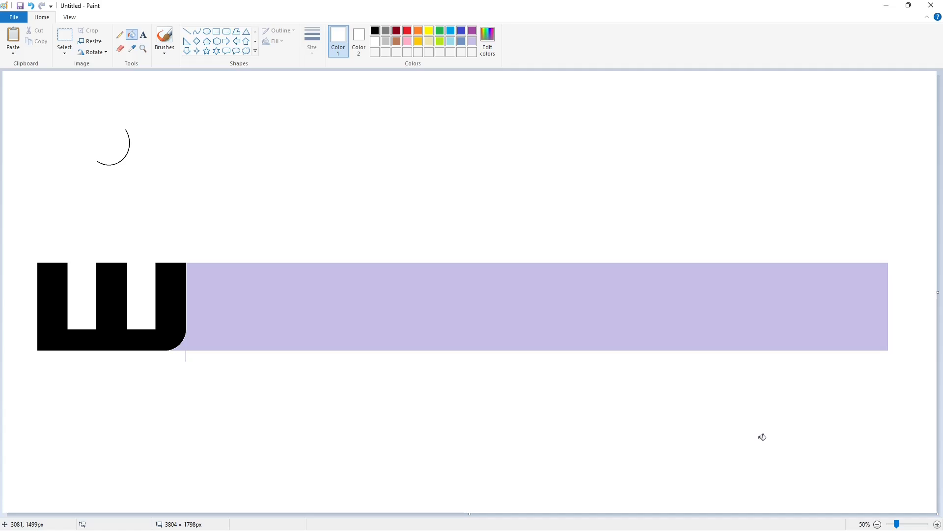
pyautogui.click(187, 30)
pyautogui.click(375, 31)
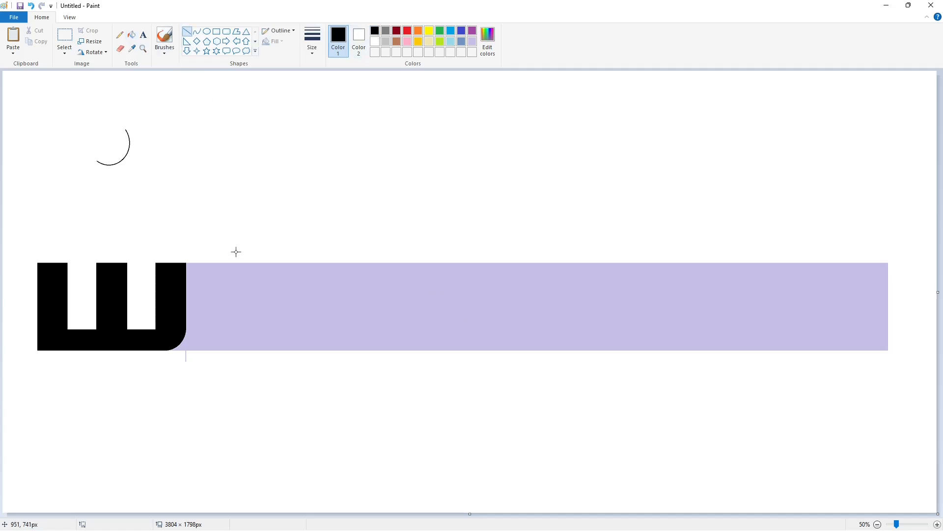
pyautogui.moveTo(226, 250); pyautogui.dragTo(226, 368)
pyautogui.moveTo(347, 258); pyautogui.dragTo(347, 365)
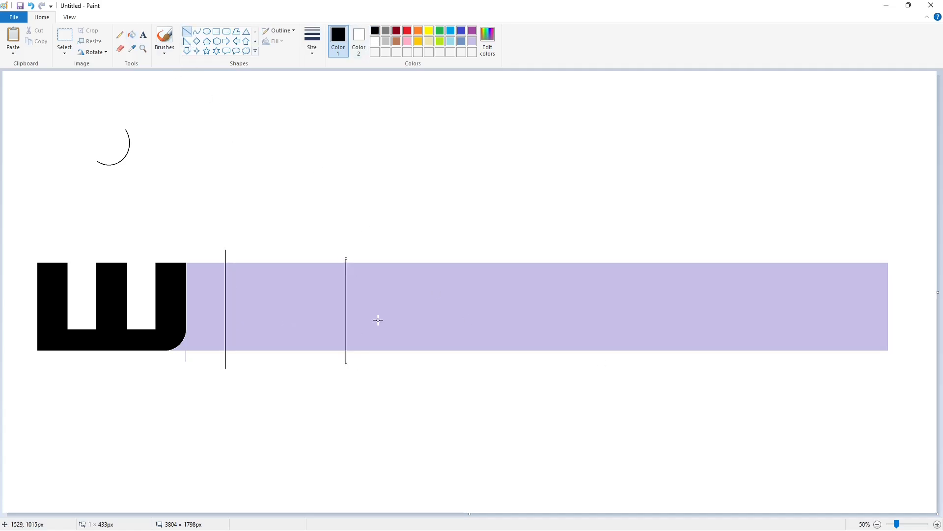
pyautogui.click(289, 321)
pyautogui.moveTo(248, 283); pyautogui.dragTo(330, 283)
pyautogui.click(385, 298)
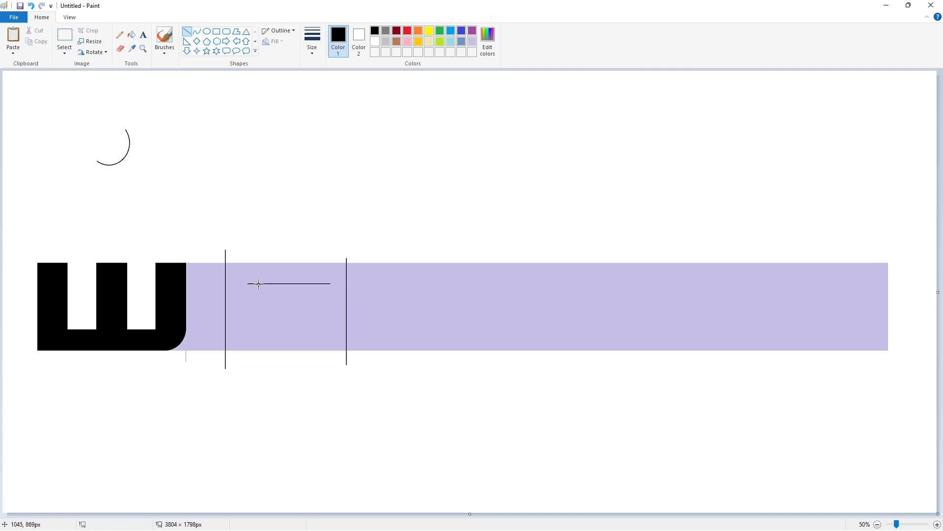
# Step: Draw the A's two inner vertical lines and two more horizontal guide lines
pyautogui.moveTo(257, 282); pyautogui.dragTo(256, 370)
pyautogui.click(313, 305)
pyautogui.moveTo(317, 280); pyautogui.dragTo(317, 368)
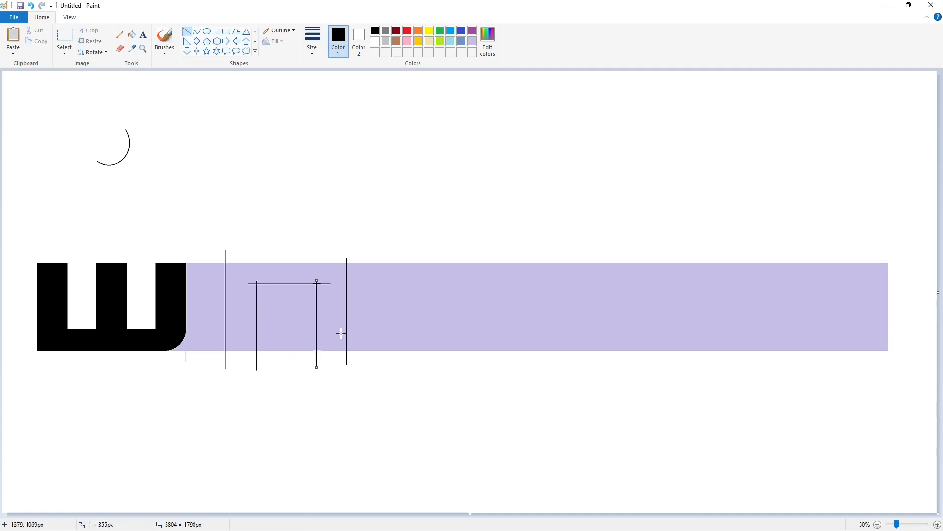
pyautogui.moveTo(250, 306); pyautogui.dragTo(332, 306)
pyautogui.moveTo(249, 324); pyautogui.dragTo(342, 324)
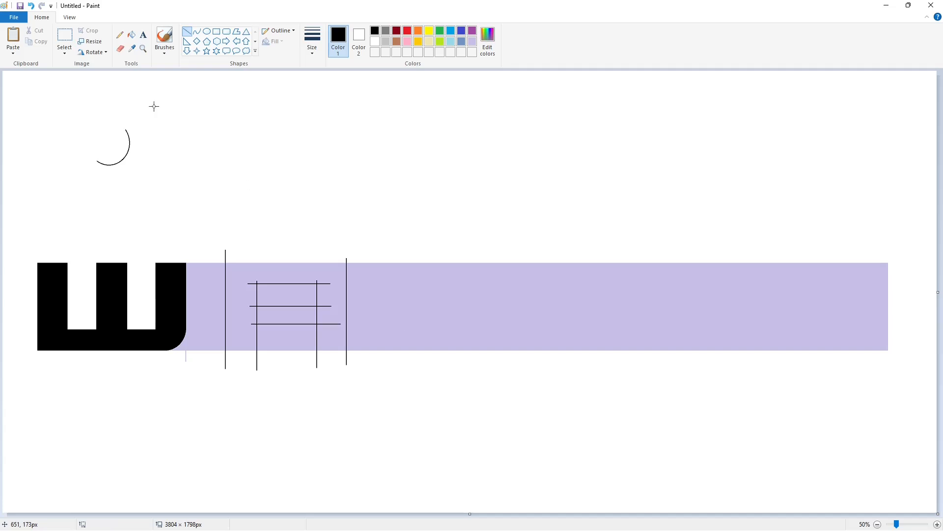
# Step: Fill the A letter's body purple
pyautogui.click(131, 34)
pyautogui.click(283, 265)
pyautogui.click(283, 311)
pyautogui.click(472, 31)
pyautogui.click(337, 268)
pyautogui.scroll(2, 614, 442)
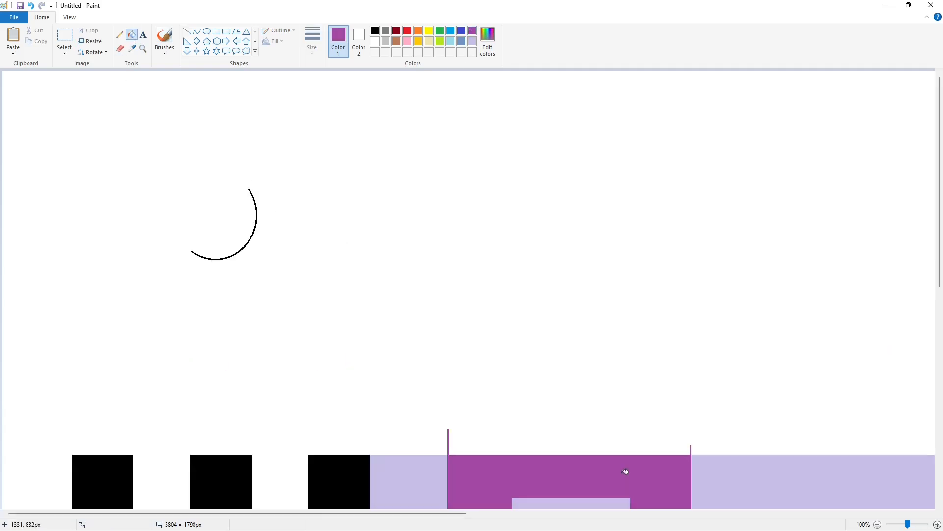
# Step: Paste the arc as a transparent selection, rotate it and place it on the A's upper-left corner
pyautogui.scroll(-4, 565, 452)
pyautogui.hotkey('ctrl', 'v')
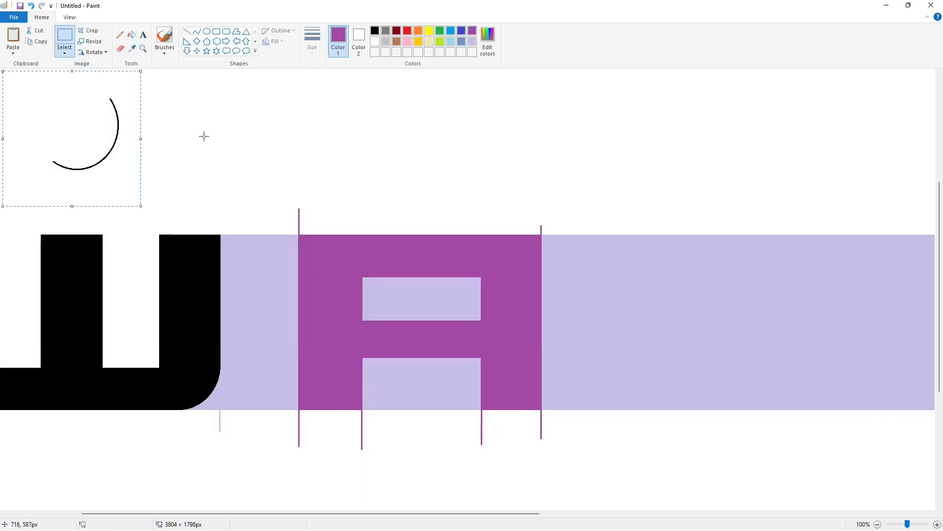
pyautogui.click(94, 52)
pyautogui.click(100, 107)
pyautogui.click(93, 52)
pyautogui.click(100, 96)
pyautogui.moveTo(68, 129); pyautogui.dragTo(349, 257)
pyautogui.press('Left')
pyautogui.press('Left')
pyautogui.press('Left')
pyautogui.press('Left')
pyautogui.press('Left')
pyautogui.press('Left')
pyautogui.press('Left')
pyautogui.press('Left')
pyautogui.press('Left')
pyautogui.press('Left')
pyautogui.press('Left')
pyautogui.press('Left')
pyautogui.press('Left')
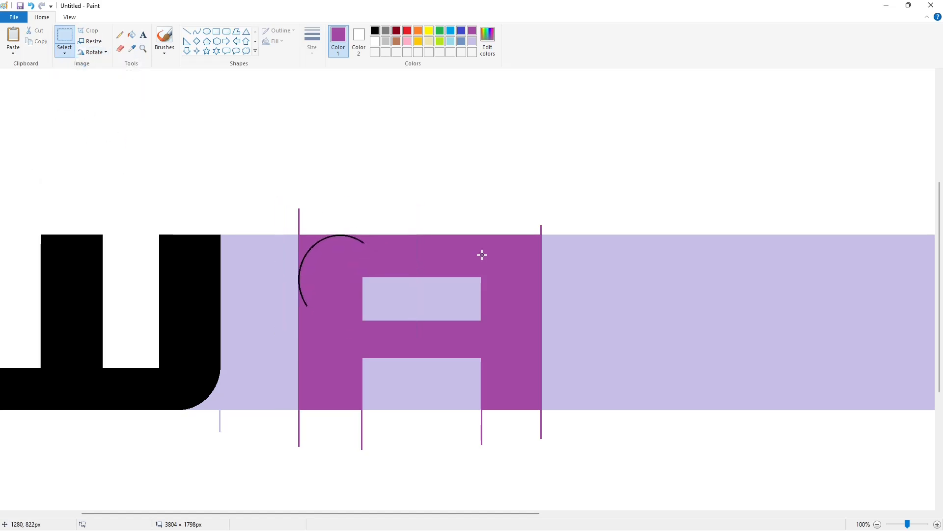
# Step: Paste another arc, flip it and place it on the A's upper-right corner
pyautogui.hotkey('ctrl', 'v')
pyautogui.click(93, 52)
pyautogui.click(101, 107)
pyautogui.click(92, 52)
pyautogui.click(100, 96)
pyautogui.moveTo(64, 139); pyautogui.dragTo(462, 274)
pyautogui.click(92, 52)
pyautogui.click(100, 107)
pyautogui.press('Right')
pyautogui.press('Right')
pyautogui.press('Right')
pyautogui.press('Right')
pyautogui.press('Right')
pyautogui.press('Right')
pyautogui.press('Right')
pyautogui.press('Right')
pyautogui.press('Right')
pyautogui.press('Right')
pyautogui.press('Right')
pyautogui.press('Right')
pyautogui.press('Right')
pyautogui.press('Right')
pyautogui.press('Right')
pyautogui.click(620, 276)
# Step: Fill outside the A's top corner arcs lavender and fill the A black
pyautogui.click(133, 35)
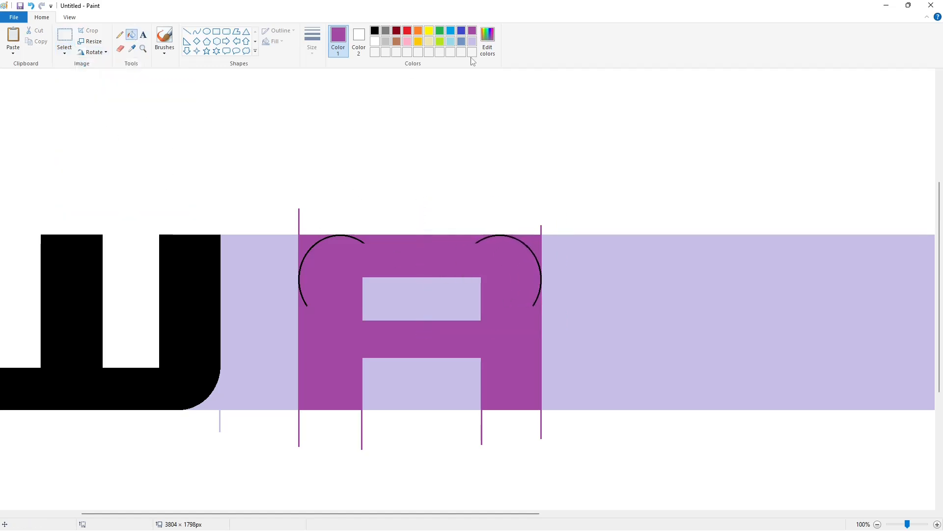
pyautogui.click(472, 41)
pyautogui.click(307, 245)
pyautogui.click(535, 243)
pyautogui.click(377, 31)
pyautogui.click(511, 289)
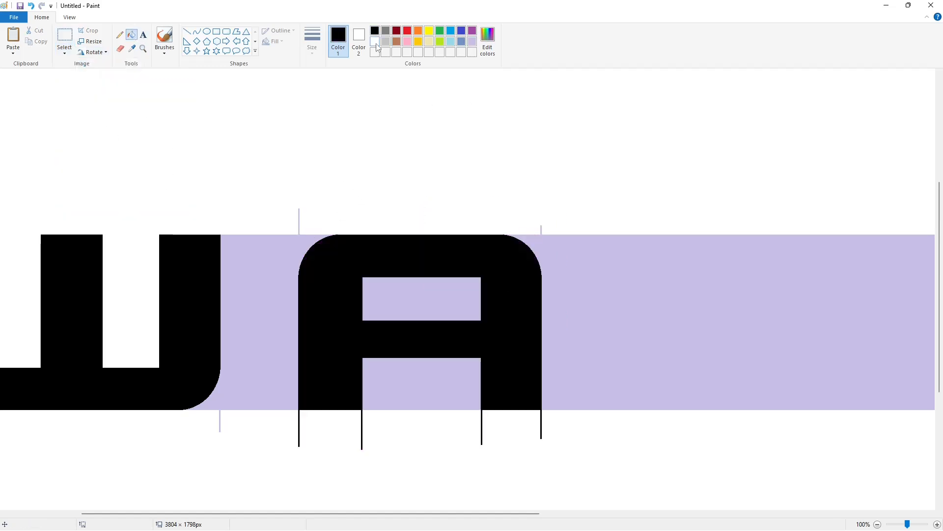
# Step: Fill the A's counters and surrounding areas white, clearing the guide line stubs below it
pyautogui.click(375, 41)
pyautogui.click(421, 299)
pyautogui.click(422, 384)
pyautogui.click(295, 239)
pyautogui.click(187, 31)
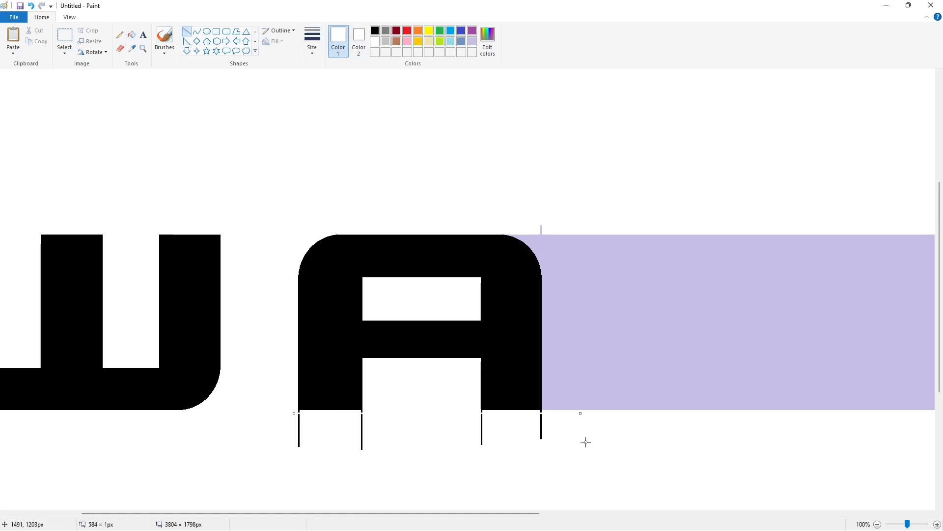
pyautogui.click(132, 35)
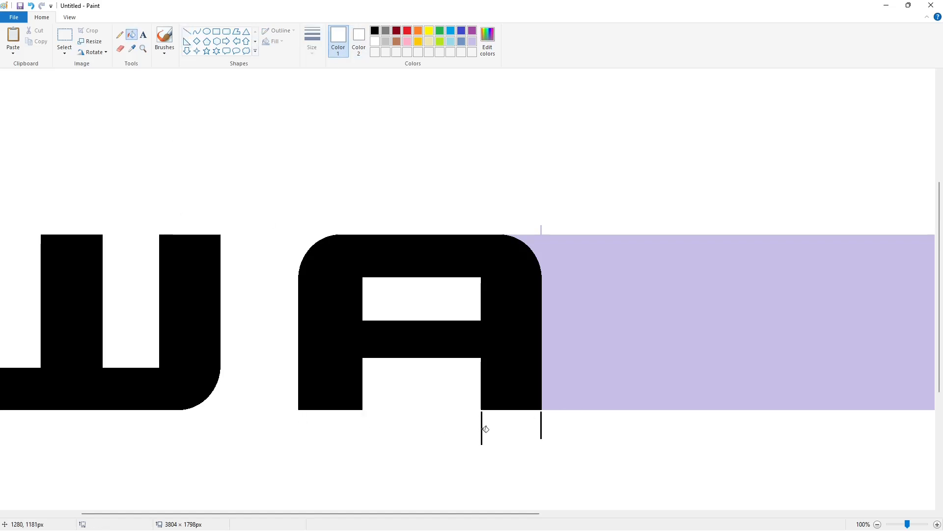
pyautogui.click(542, 430)
pyautogui.click(878, 523)
# Step: Draw guide lines and a rectangle for the L letter and fill its shape black
pyautogui.click(187, 31)
pyautogui.click(375, 31)
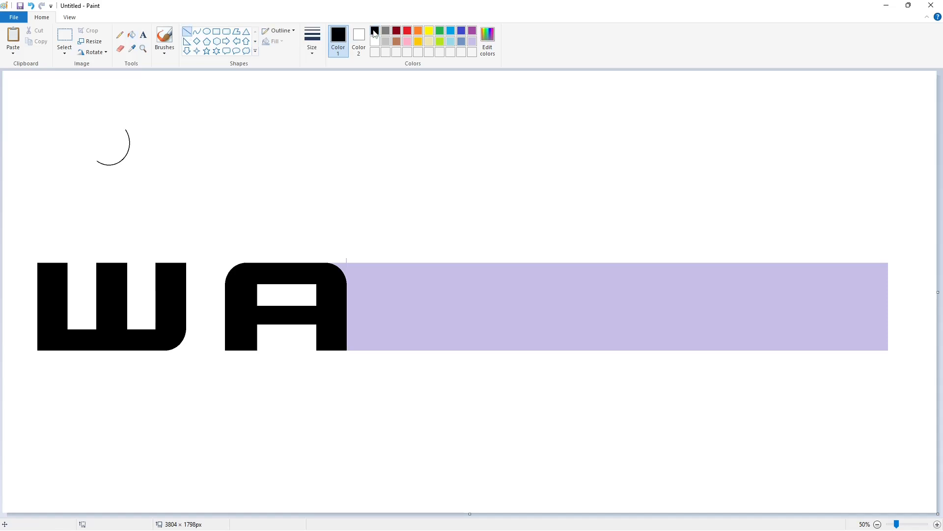
pyautogui.moveTo(389, 252); pyautogui.dragTo(388, 354)
pyautogui.moveTo(419, 254); pyautogui.dragTo(419, 338)
pyautogui.click(434, 332)
pyautogui.click(216, 32)
pyautogui.moveTo(500, 329)
pyautogui.mouseDown()
pyautogui.moveTo(468, 361)
pyautogui.moveTo(411, 374)
pyautogui.mouseUp()
pyautogui.click(132, 35)
pyautogui.click(401, 305)
pyautogui.click(457, 341)
pyautogui.click(937, 523)
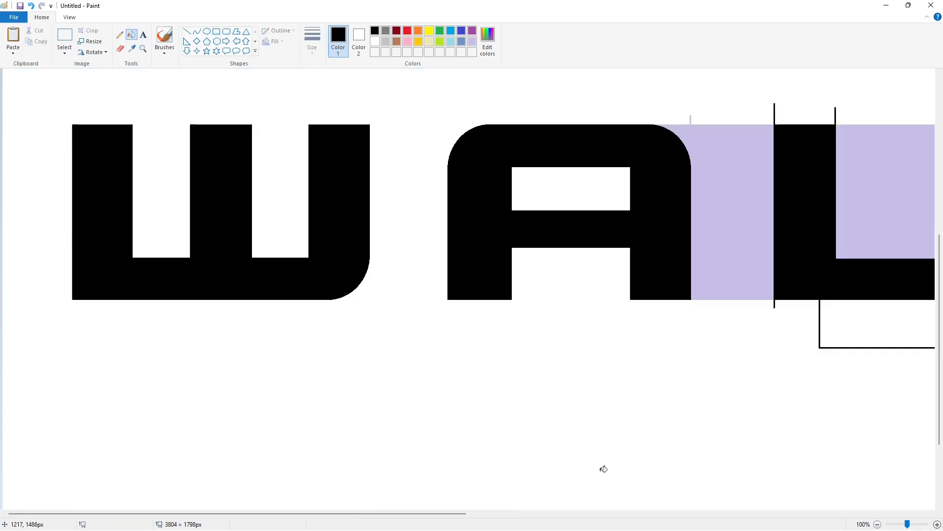
# Step: Clear the L's guide line stubs and rectangle outline with white lines and white fills
pyautogui.hscroll(5, 268, 141)
pyautogui.click(187, 32)
pyautogui.click(375, 42)
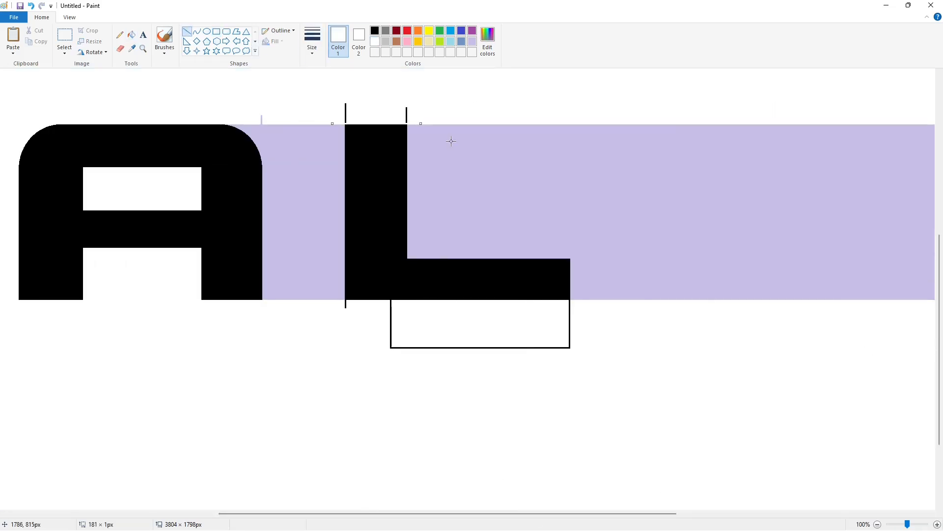
pyautogui.moveTo(345, 301); pyautogui.dragTo(461, 302)
pyautogui.click(131, 34)
pyautogui.click(267, 128)
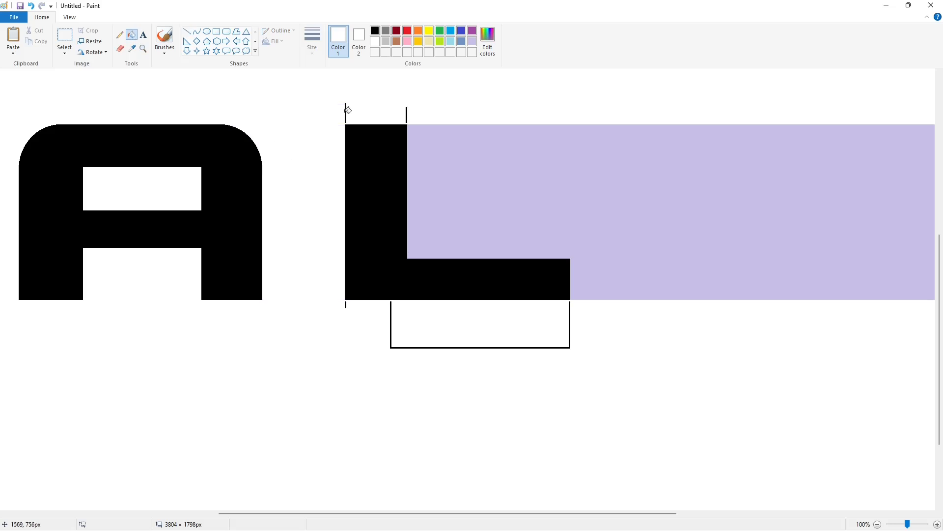
pyautogui.click(408, 111)
pyautogui.click(347, 304)
pyautogui.click(392, 310)
# Step: Copy the L and paste a duplicate to its right as the second L
pyautogui.click(64, 37)
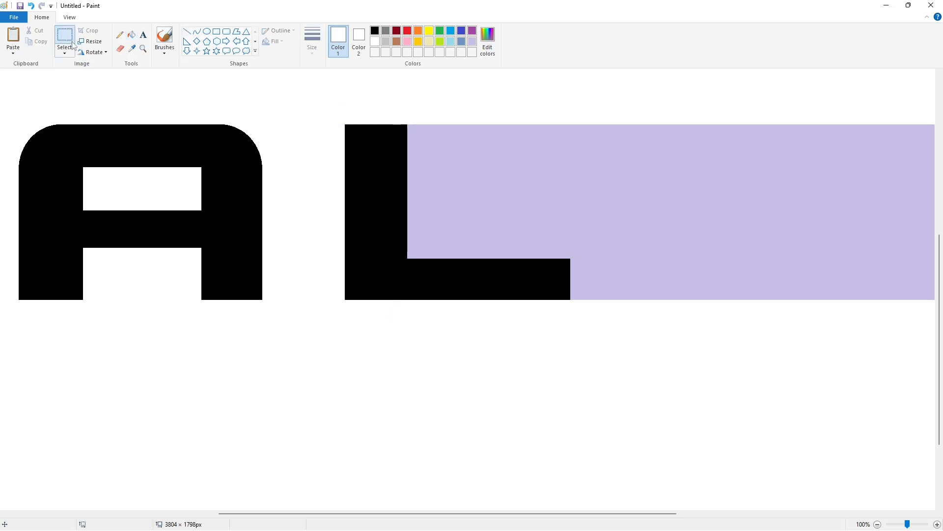
pyautogui.moveTo(301, 91); pyautogui.dragTo(645, 418)
pyautogui.hotkey('ctrl', 'c')
pyautogui.click(877, 524)
pyautogui.hotkey('ctrl', 'v')
pyautogui.moveTo(84, 173); pyautogui.dragTo(584, 333)
pyautogui.click(131, 34)
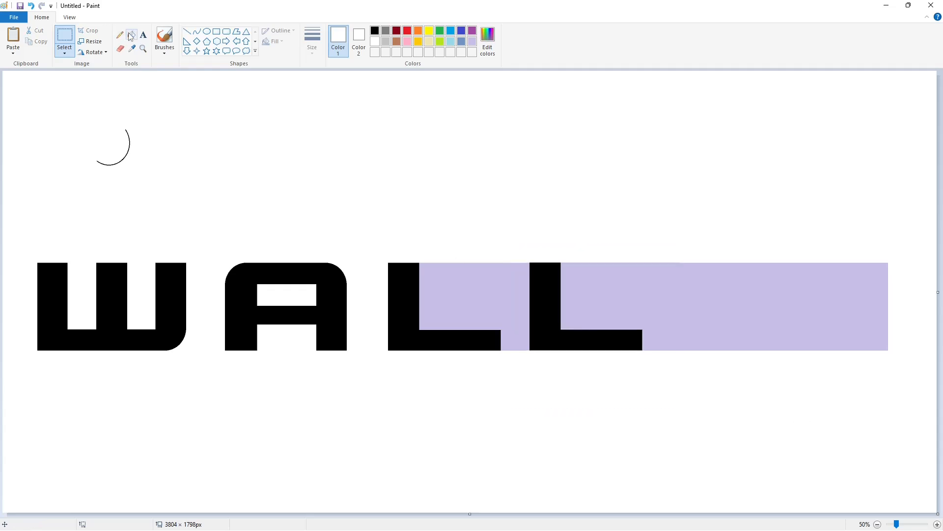
pyautogui.click(482, 286)
pyautogui.hotkey('ctrl', 'z')
# Step: Draw black vertical and horizontal guide lines for the E letter near the band's right end
pyautogui.click(937, 525)
pyautogui.moveTo(392, 514); pyautogui.dragTo(773, 518)
pyautogui.click(878, 524)
pyautogui.click(186, 31)
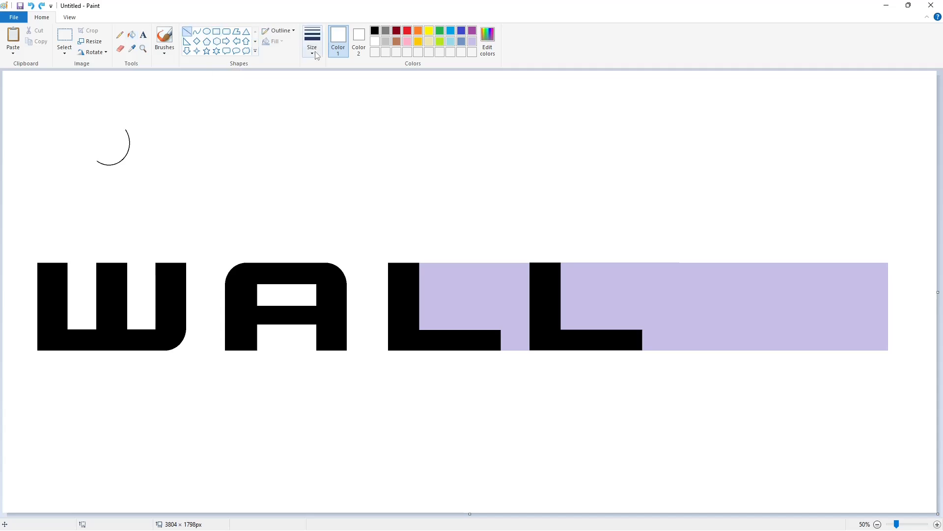
pyautogui.click(312, 42)
pyautogui.click(374, 37)
pyautogui.click(375, 31)
pyautogui.moveTo(735, 254); pyautogui.dragTo(770, 370)
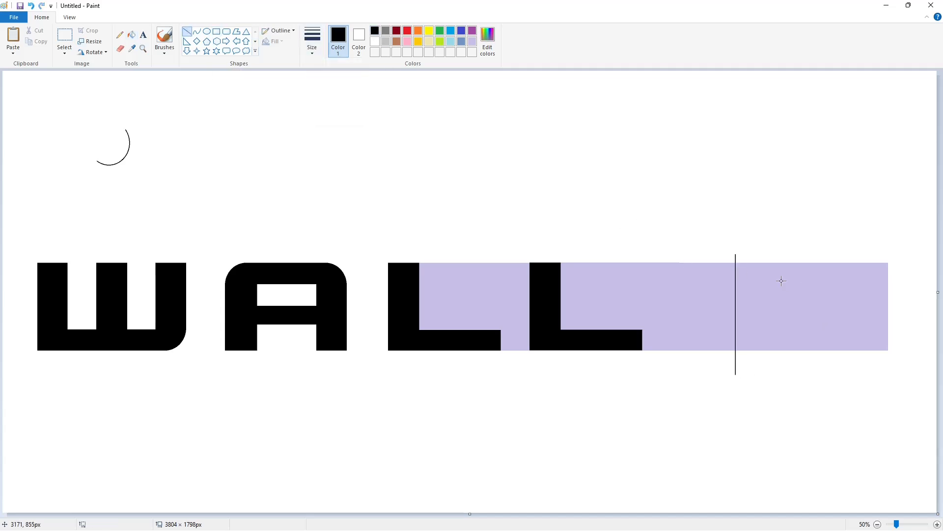
pyautogui.moveTo(767, 257); pyautogui.dragTo(767, 370)
pyautogui.moveTo(853, 257); pyautogui.dragTo(854, 375)
pyautogui.moveTo(854, 281); pyautogui.dragTo(748, 282)
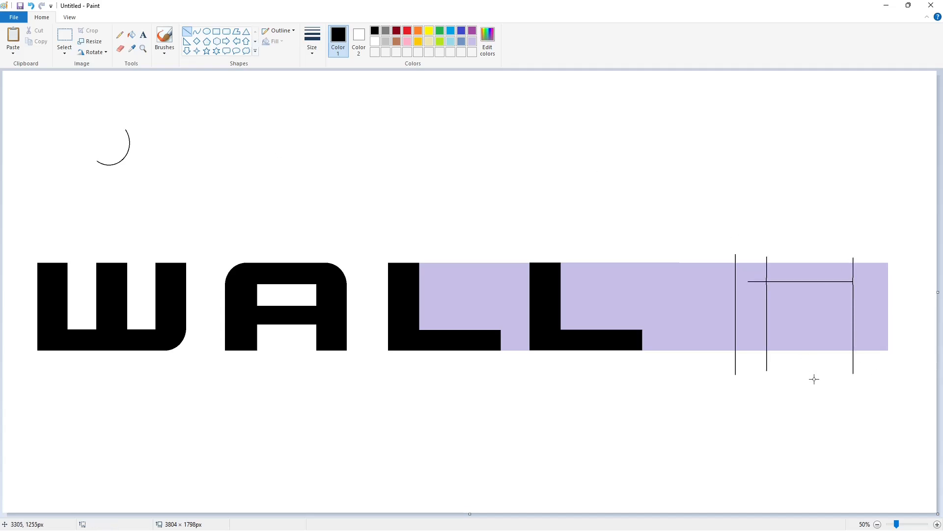
pyautogui.moveTo(854, 330); pyautogui.dragTo(752, 330)
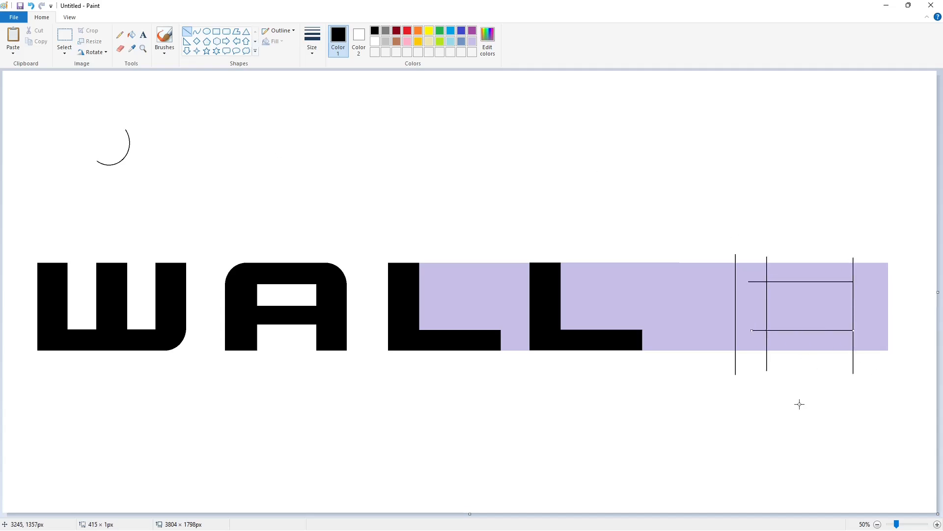
# Step: Draw a rectangle for the E's middle bar and fill the E letter purple
pyautogui.click(216, 31)
pyautogui.moveTo(846, 296); pyautogui.dragTo(751, 314)
pyautogui.click(812, 390)
pyautogui.click(132, 35)
pyautogui.click(750, 295)
pyautogui.click(781, 273)
pyautogui.click(771, 304)
pyautogui.click(759, 305)
pyautogui.click(800, 337)
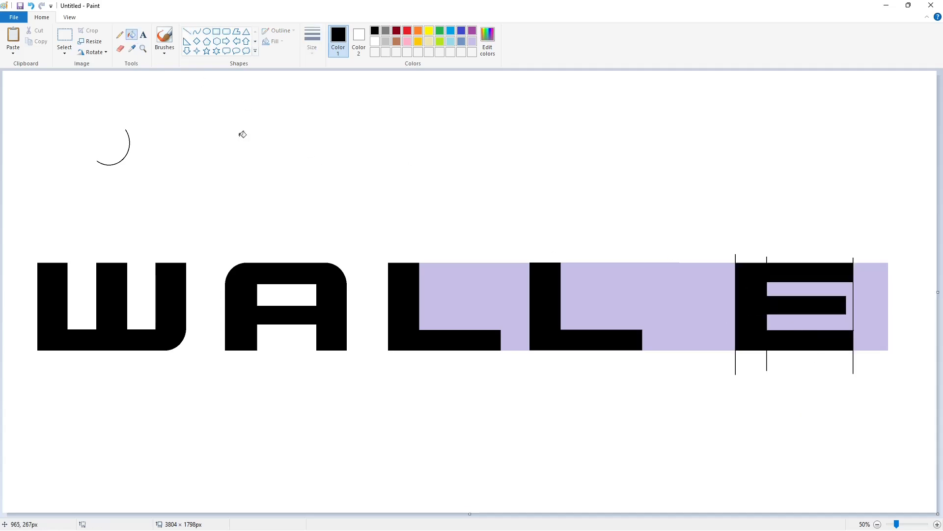
pyautogui.click(472, 31)
pyautogui.click(750, 305)
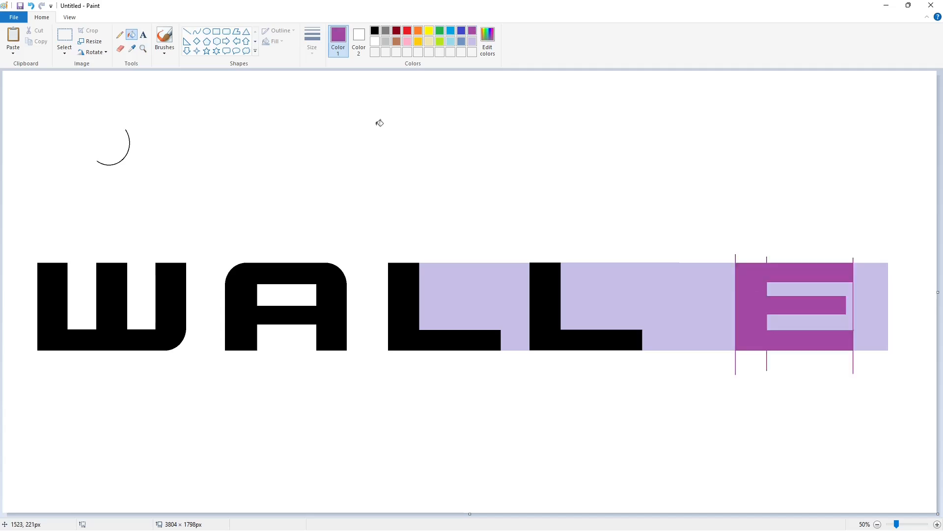
pyautogui.click(936, 526)
pyautogui.moveTo(657, 514); pyautogui.dragTo(863, 515)
pyautogui.hotkey('ctrl', 'v')
pyautogui.hotkey('ctrl', 'z')
pyautogui.moveTo(491, 514); pyautogui.dragTo(65, 514)
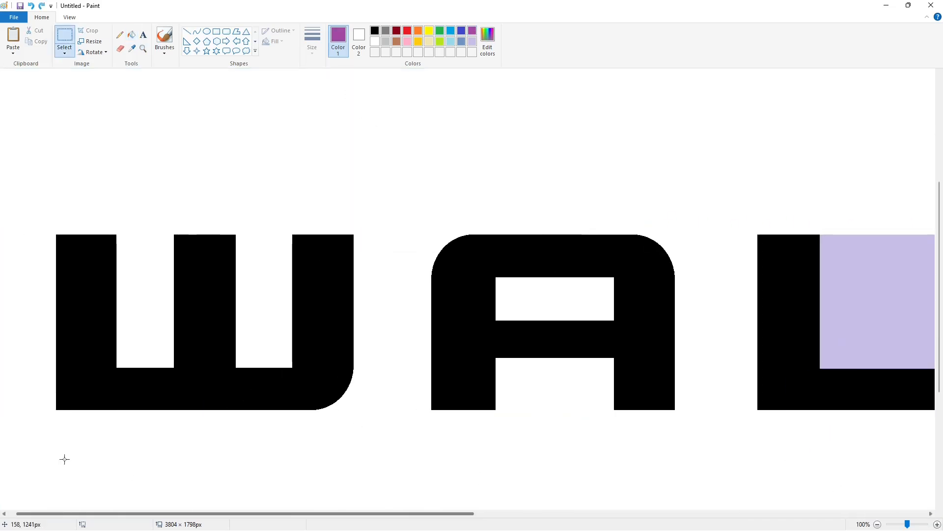
# Step: Copy the quarter-circle arc, paste it, rotate it and place it on the E's top-left corner
pyautogui.scroll(4, 64, 459)
pyautogui.moveTo(92, 105); pyautogui.dragTo(384, 344)
pyautogui.hotkey('ctrl', 'c')
pyautogui.click(389, 470)
pyautogui.moveTo(393, 514); pyautogui.dragTo(852, 514)
pyautogui.scroll(-2, 187, 165)
pyautogui.hotkey('ctrl', 'v')
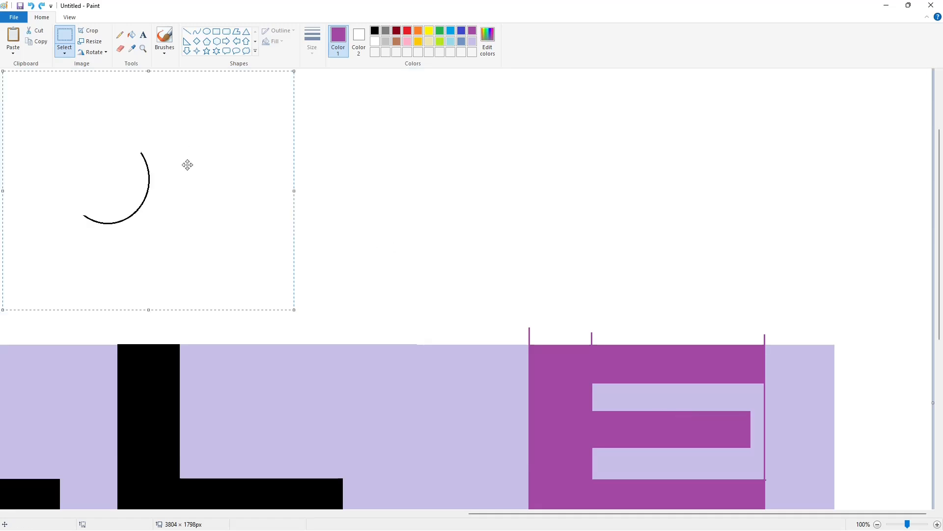
pyautogui.click(94, 52)
pyautogui.click(100, 107)
pyautogui.click(95, 53)
pyautogui.click(99, 97)
pyautogui.moveTo(161, 216); pyautogui.dragTo(543, 404)
pyautogui.click(175, 125)
# Step: Fill the area outside the arc at the E's top-left corner with the band colour to round the corner
pyautogui.click(131, 35)
pyautogui.click(473, 41)
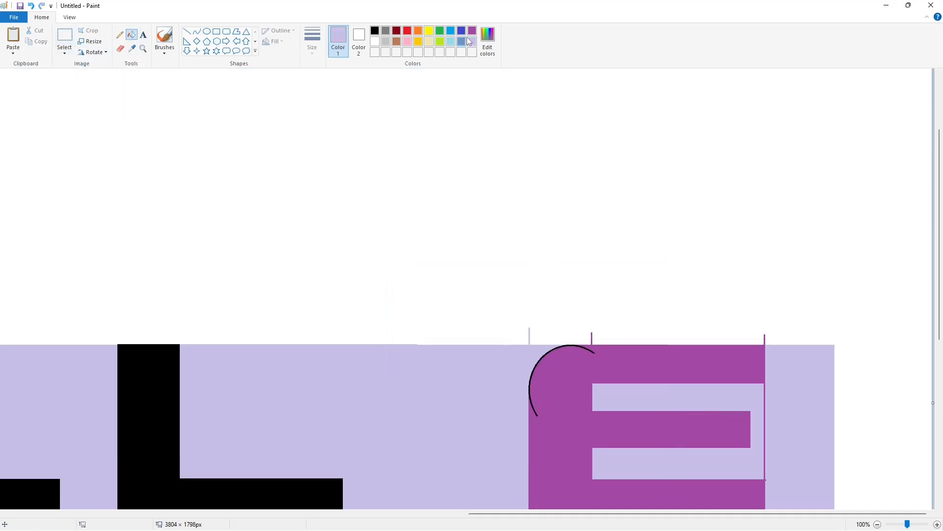
pyautogui.click(472, 30)
pyautogui.click(541, 359)
# Step: Paste the arc again, rotate it onto the E's bottom-left corner and fill outside it to round that corner
pyautogui.scroll(-1, 855, 447)
pyautogui.click(937, 524)
pyautogui.scroll(-6, 492, 467)
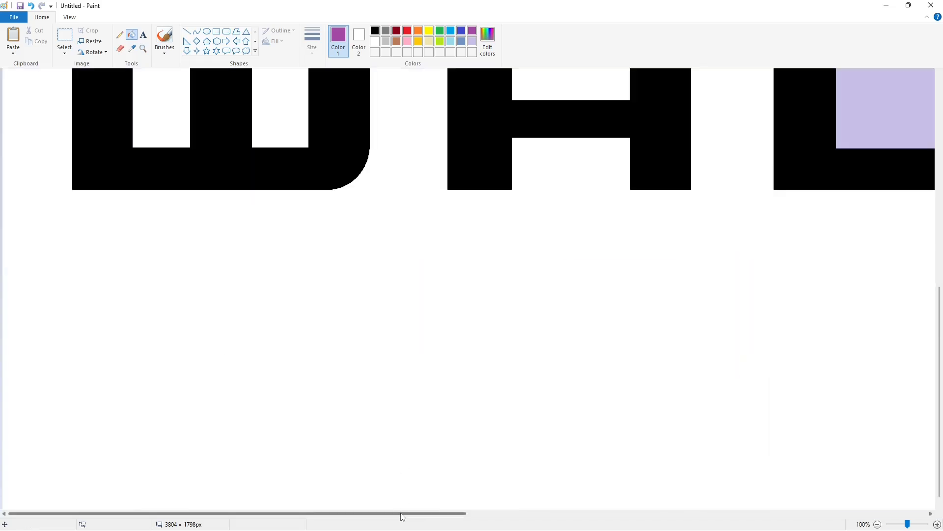
pyautogui.moveTo(402, 515); pyautogui.dragTo(864, 515)
pyautogui.scroll(3, 625, 362)
pyautogui.hotkey('ctrl', 'v')
pyautogui.click(93, 53)
pyautogui.click(100, 106)
pyautogui.moveTo(155, 178); pyautogui.dragTo(541, 363)
pyautogui.click(131, 34)
pyautogui.click(472, 41)
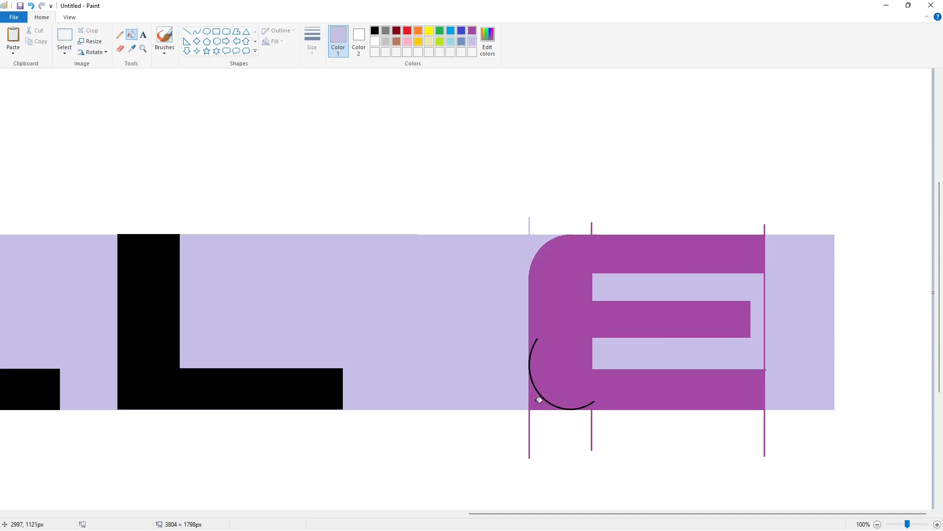
pyautogui.click(534, 396)
# Step: Fill the E black, then fill the lavender band and the E's inner gaps white
pyautogui.click(375, 31)
pyautogui.click(555, 263)
pyautogui.click(378, 42)
pyautogui.click(467, 320)
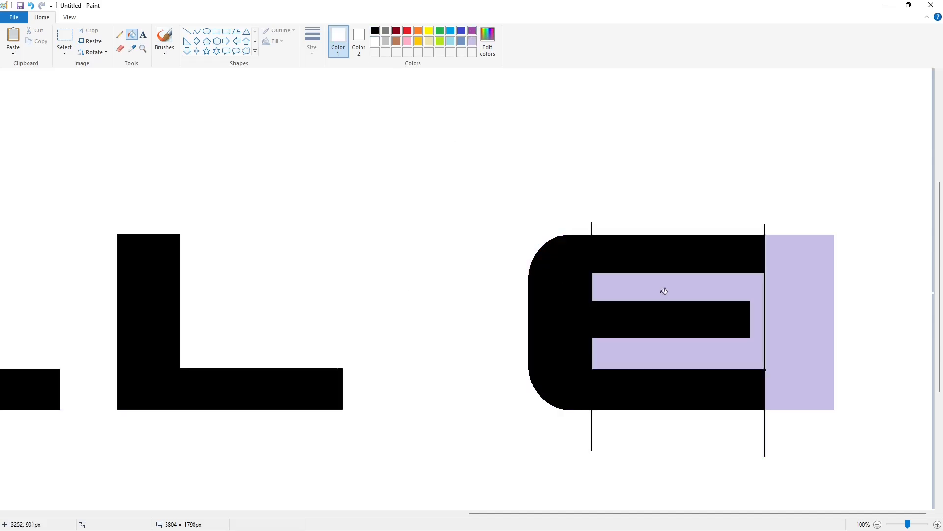
pyautogui.click(665, 289)
# Step: Cover the E's remaining guide line stubs with white lines and white fills
pyautogui.click(187, 32)
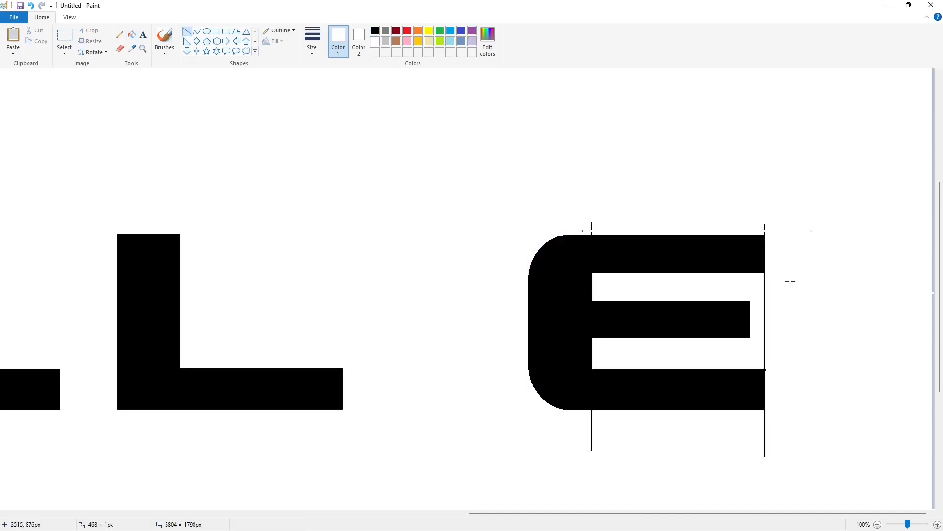
pyautogui.moveTo(588, 414); pyautogui.dragTo(795, 414)
pyautogui.press('Up')
pyautogui.press('Up')
pyautogui.click(792, 422)
pyautogui.click(796, 350)
pyautogui.click(131, 35)
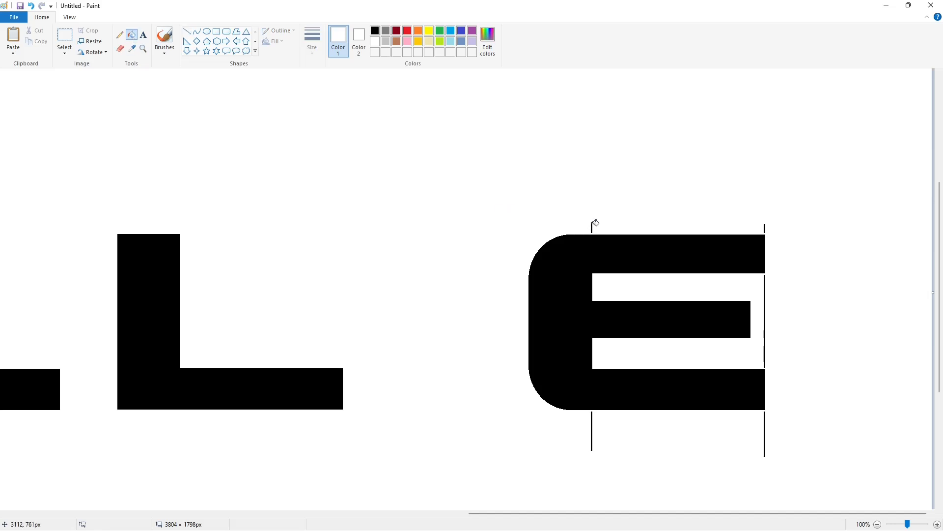
pyautogui.click(593, 225)
pyautogui.click(765, 295)
pyautogui.click(765, 430)
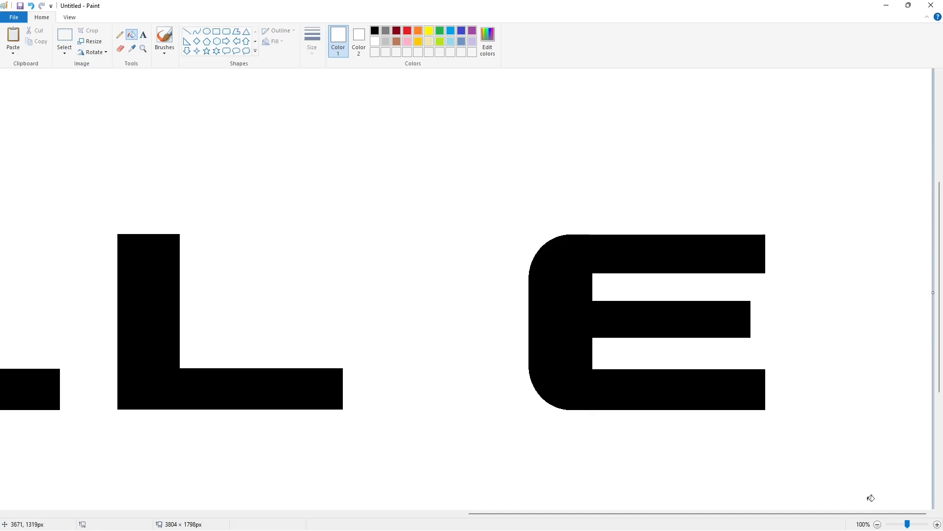
# Step: Draw a small black-filled circle, about 119 × 123 px, between the second L and the E
pyautogui.click(877, 524)
pyautogui.click(207, 30)
pyautogui.click(375, 31)
pyautogui.moveTo(660, 291); pyautogui.dragTo(690, 321)
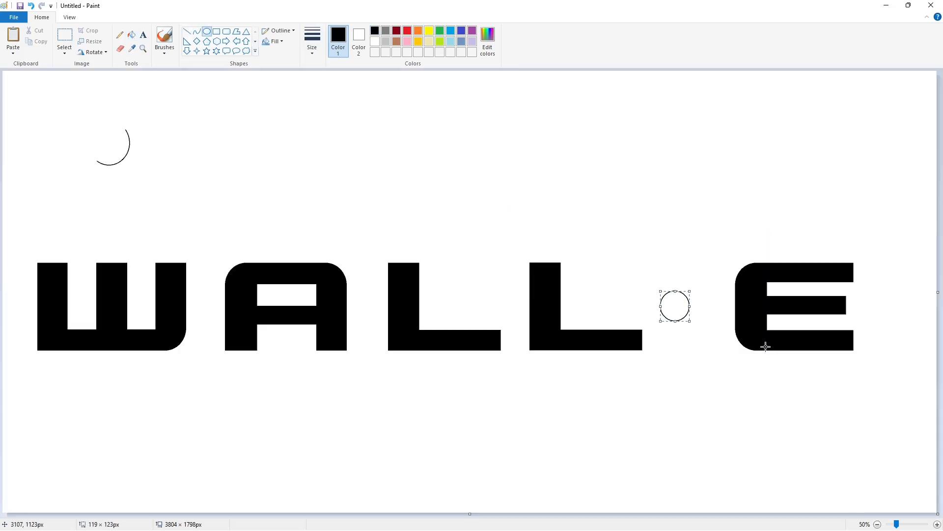
pyautogui.click(132, 34)
pyautogui.click(675, 306)
# Step: Draw a circle about 691 × 683 px enclosing the E
pyautogui.click(207, 31)
pyautogui.moveTo(702, 225); pyautogui.dragTo(883, 387)
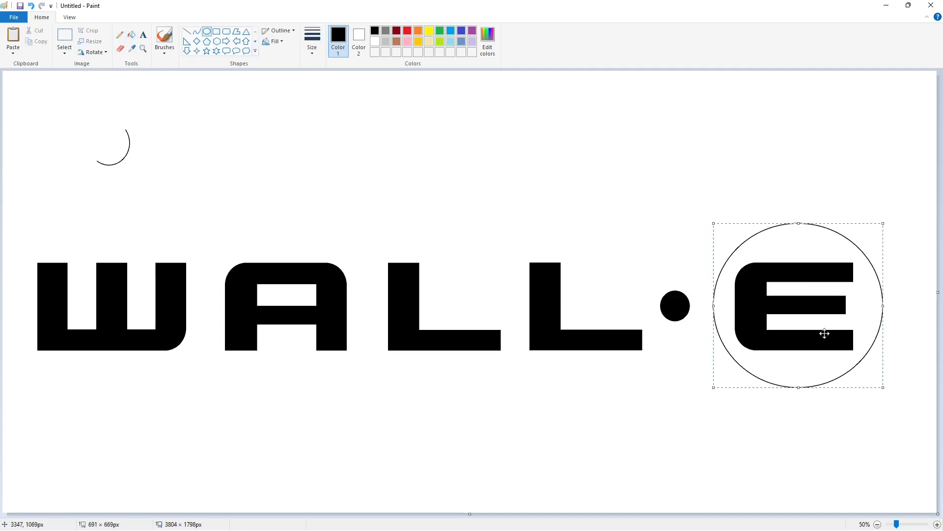
pyautogui.moveTo(799, 388); pyautogui.dragTo(798, 368)
pyautogui.moveTo(884, 307); pyautogui.dragTo(883, 320)
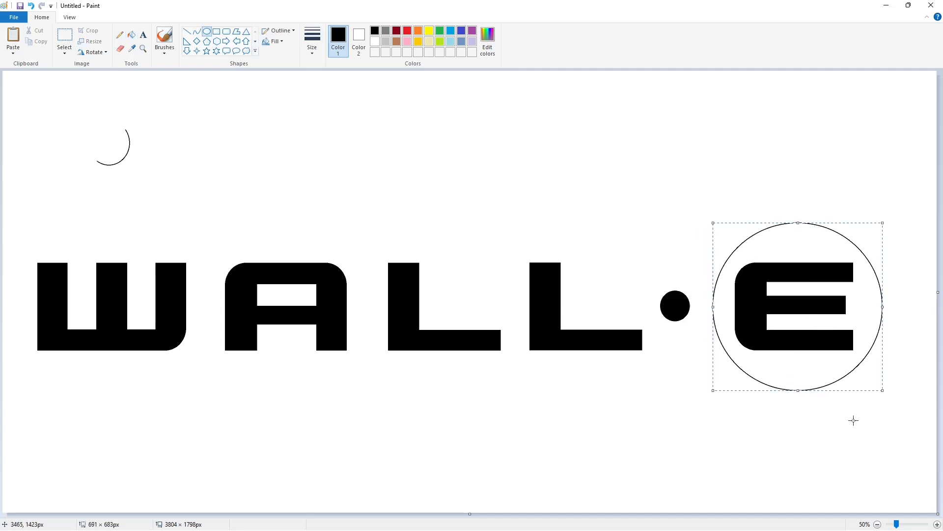
pyautogui.click(853, 420)
# Step: Erase the leftover arc in the upper left of the canvas with a white fill
pyautogui.click(132, 35)
pyautogui.click(375, 42)
pyautogui.click(130, 143)
# Step: Place a small black dot above the WALL letters as a separator
pyautogui.click(207, 31)
pyautogui.click(377, 33)
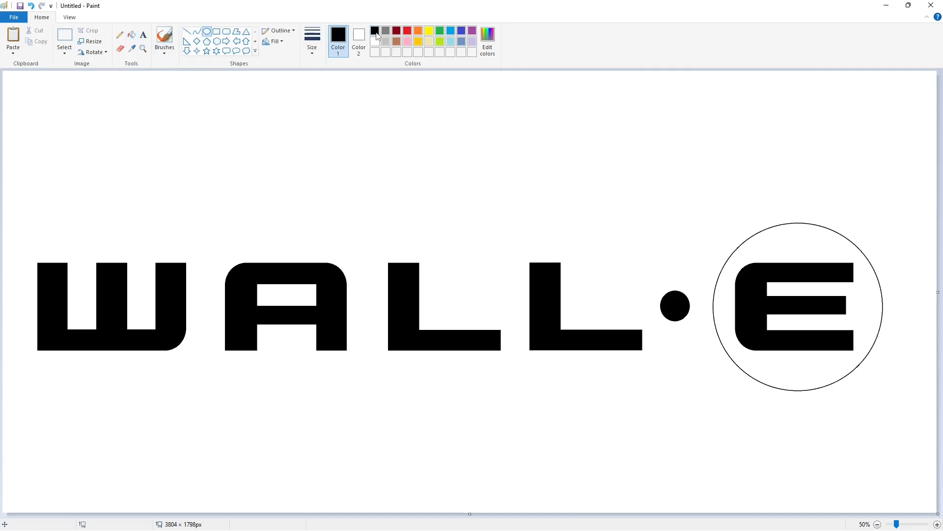
pyautogui.click(131, 34)
pyautogui.click(451, 188)
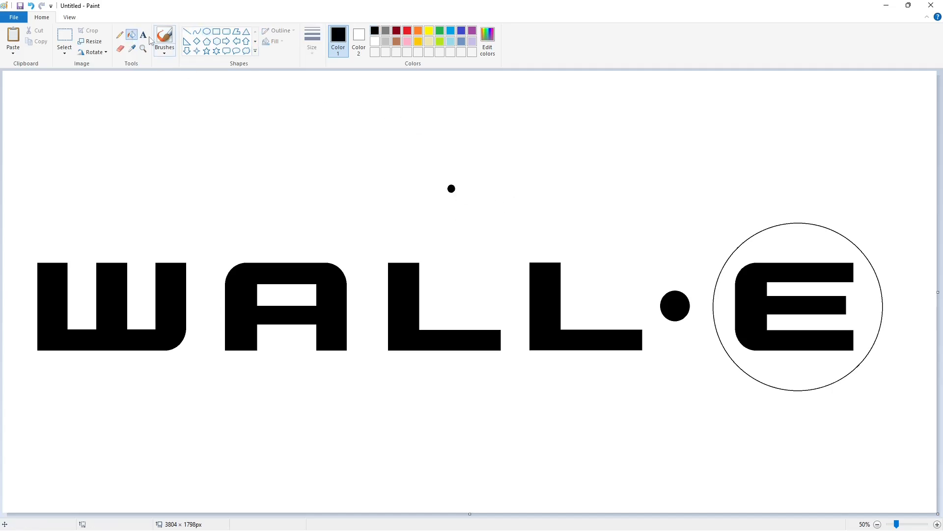
# Step: Add the text "Disney" in Waltograph font above the WALL letters
pyautogui.click(143, 34)
pyautogui.click(211, 114)
pyautogui.click(119, 34)
pyautogui.scroll(-20, 118, 280)
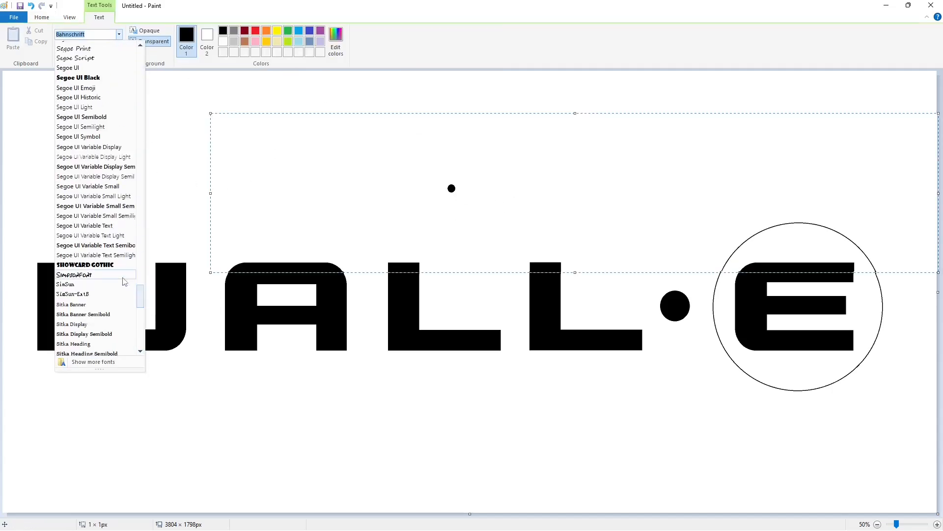
pyautogui.click(118, 285)
pyautogui.write('Disney')
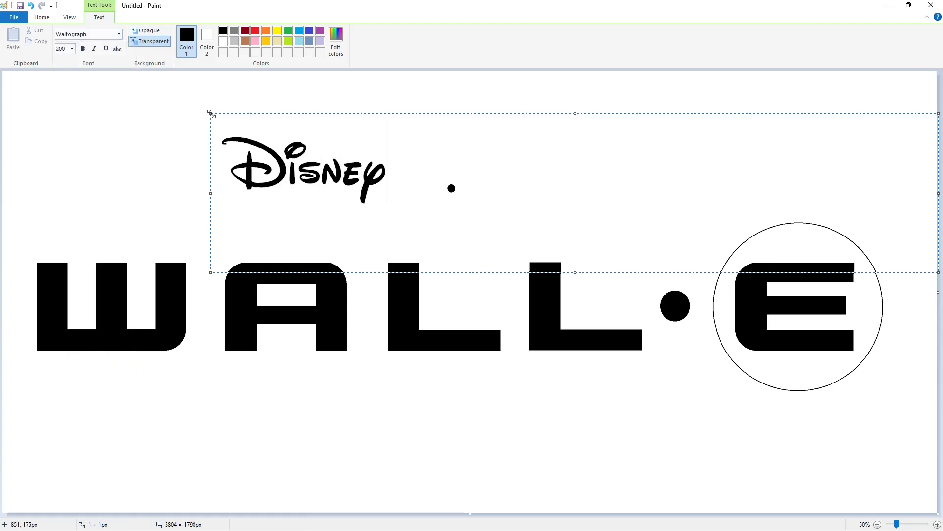
pyautogui.moveTo(210, 112); pyautogui.dragTo(254, 125)
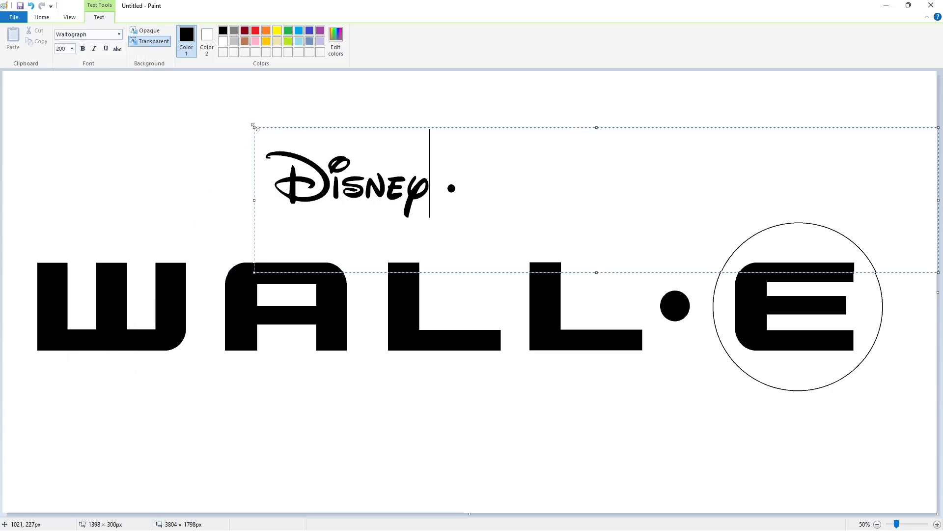
pyautogui.click(64, 37)
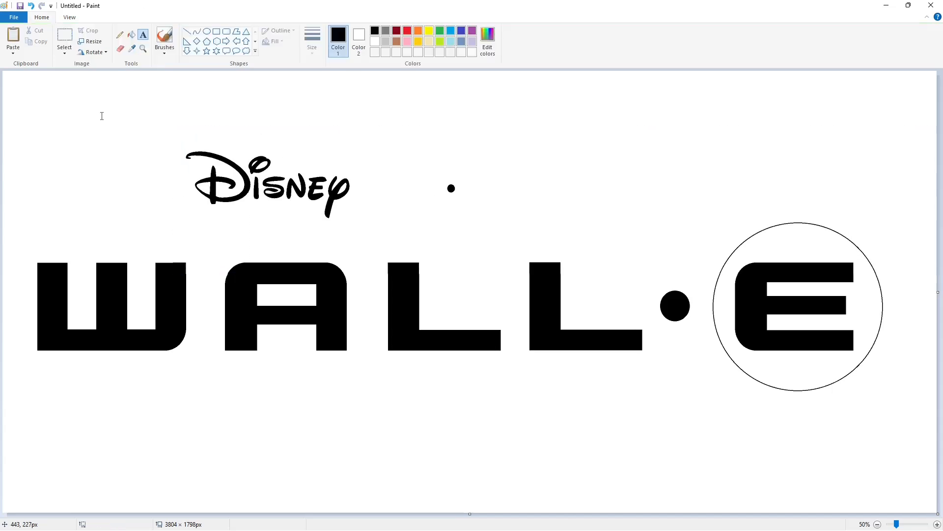
# Step: Move the Disney text so it sits just left of the small dot
pyautogui.moveTo(139, 120); pyautogui.dragTo(377, 235)
pyautogui.moveTo(340, 185)
pyautogui.mouseDown()
pyautogui.moveTo(203, 136)
pyautogui.moveTo(423, 188)
pyautogui.mouseUp()
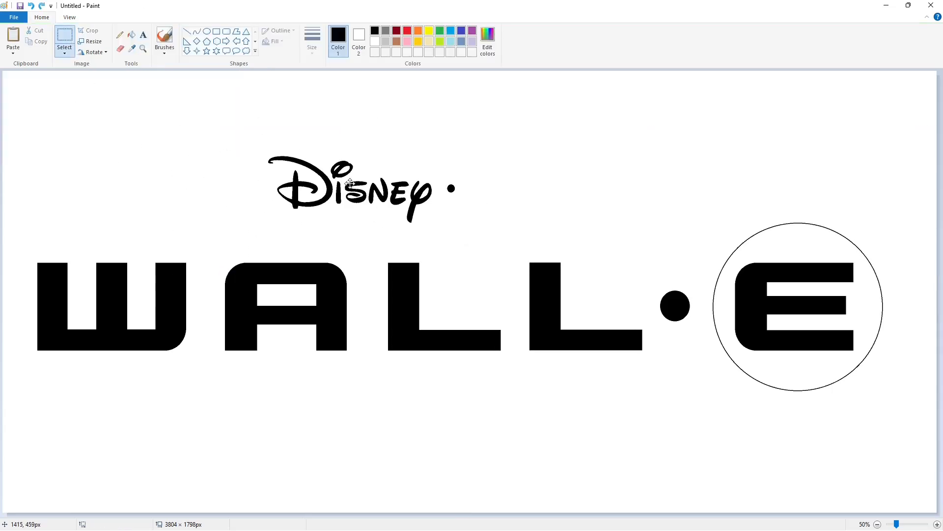
pyautogui.moveTo(352, 180); pyautogui.dragTo(351, 180)
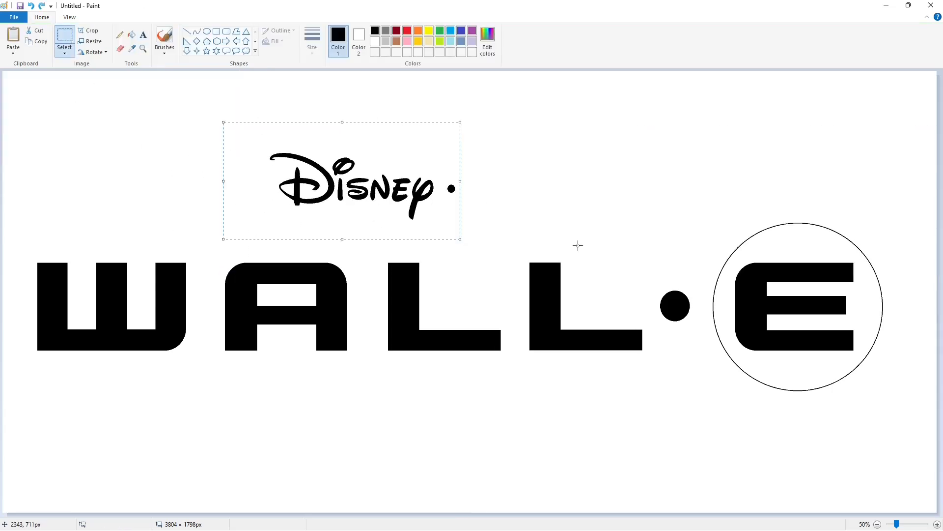
# Step: Add the text "PIXAR" in Charlemagne T. font right of the dot
pyautogui.click(143, 35)
pyautogui.click(119, 34)
pyautogui.scroll(15, 115, 211)
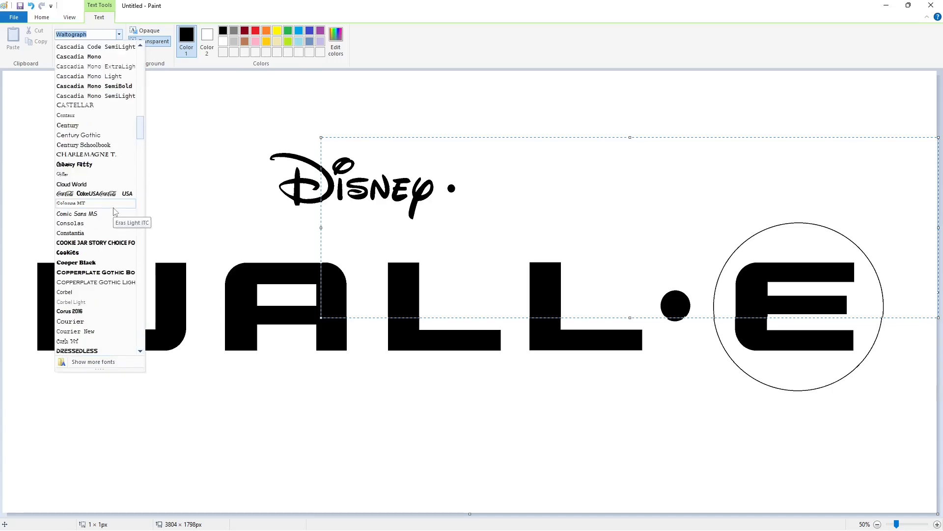
pyautogui.scroll(1, 113, 207)
pyautogui.scroll(-3, 96, 162)
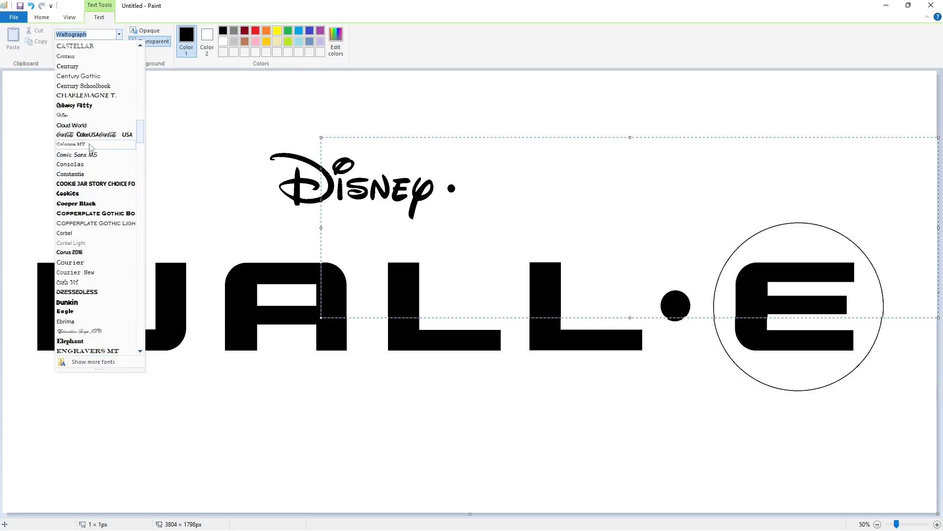
pyautogui.click(86, 95)
pyautogui.write('PIXAR')
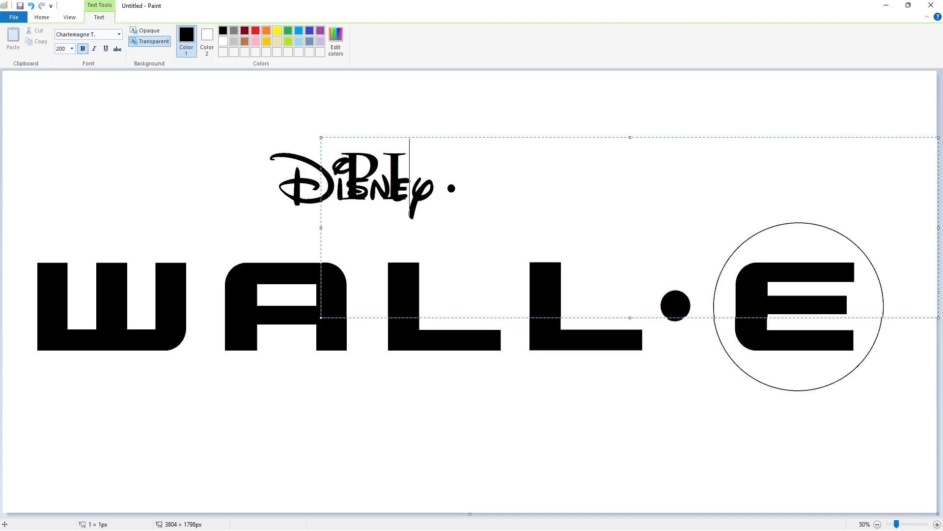
# Step: Resize the PIXAR text box and set the PIXAR text size to 150
pyautogui.moveTo(324, 137); pyautogui.dragTo(464, 137)
pyautogui.click(83, 49)
pyautogui.moveTo(751, 142); pyautogui.dragTo(652, 231)
pyautogui.click(72, 49)
pyautogui.write('150')
pyautogui.press('Return')
pyautogui.click(678, 163)
pyautogui.hotkey('ctrl', 'a')
pyautogui.click(72, 49)
# Step: Select the PIXAR text, cut and paste it, and move it beside the dot
pyautogui.click(409, 131)
pyautogui.click(460, 145)
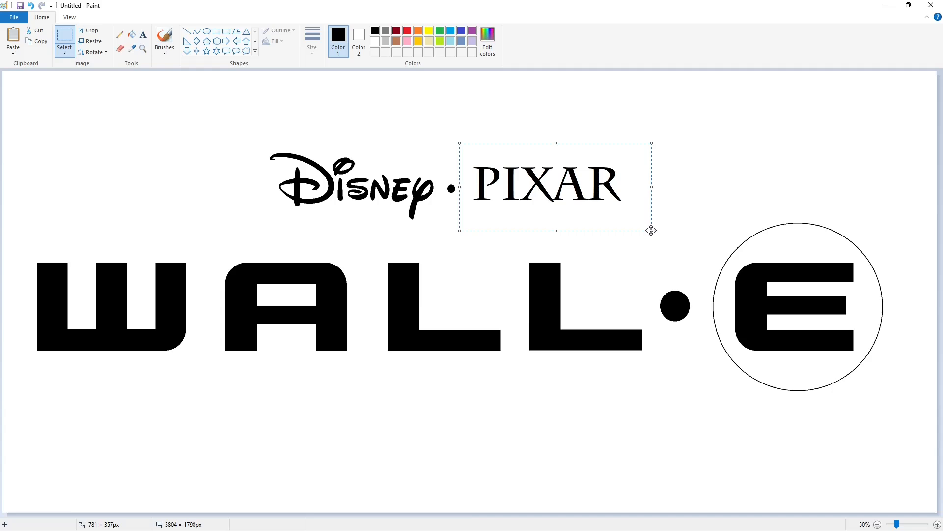
pyautogui.hotkey('ctrl', 'x')
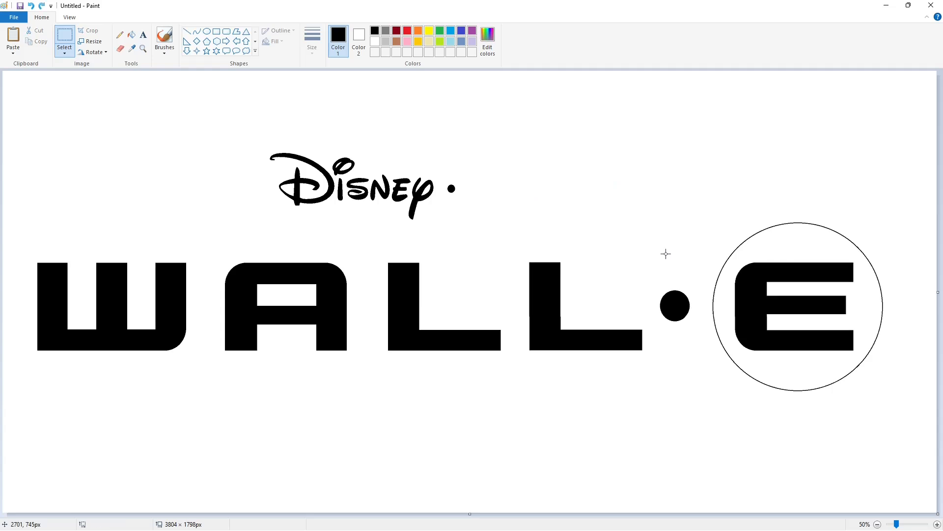
pyautogui.hotkey('ctrl', 'v')
pyautogui.moveTo(83, 115); pyautogui.dragTo(535, 185)
pyautogui.press('Left')
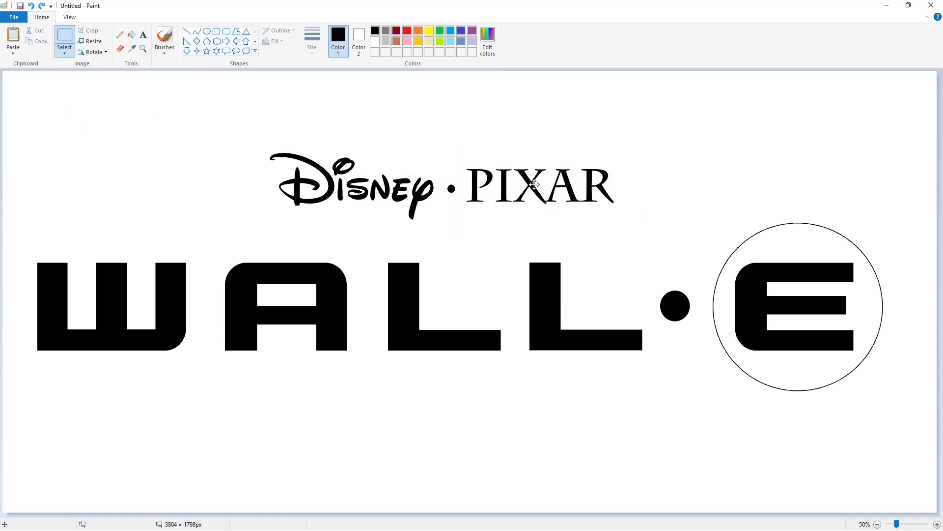
# Step: Try filling the E purple and the circle around it black
pyautogui.click(132, 34)
pyautogui.click(472, 31)
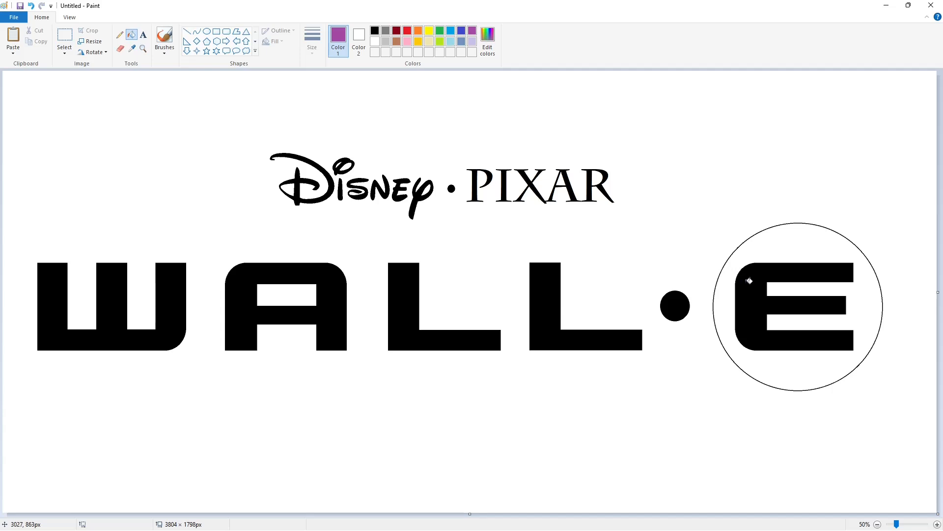
pyautogui.click(749, 280)
pyautogui.click(375, 31)
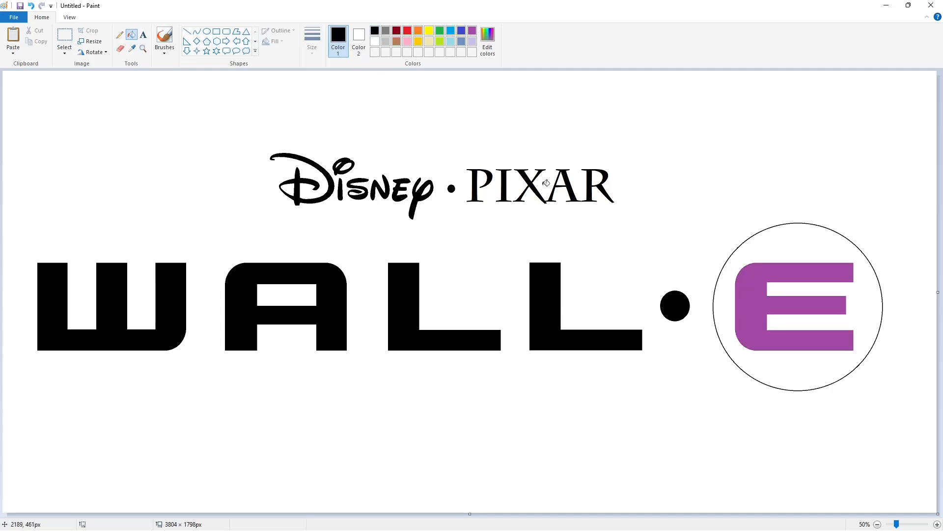
pyautogui.click(784, 250)
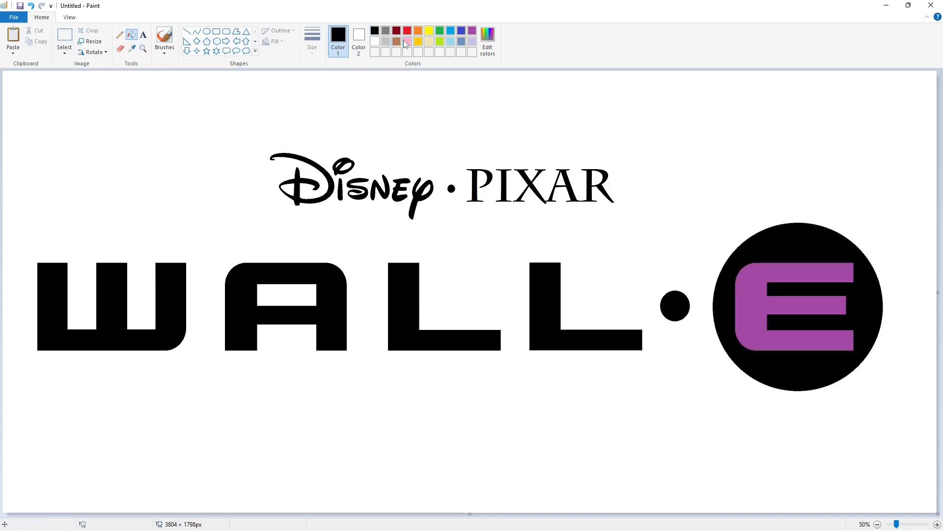
# Step: Fill the circle around the E red and the E itself white
pyautogui.click(408, 31)
pyautogui.click(783, 243)
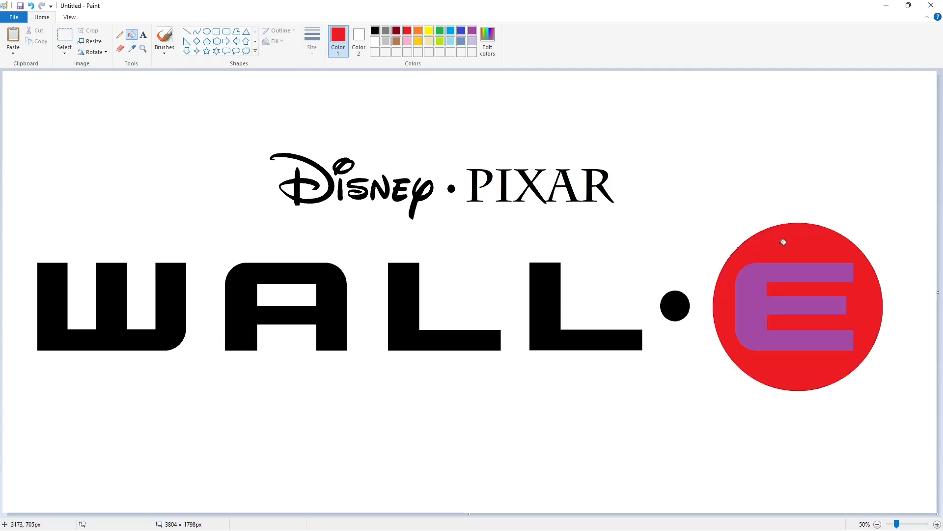
pyautogui.click(375, 42)
pyautogui.click(745, 288)
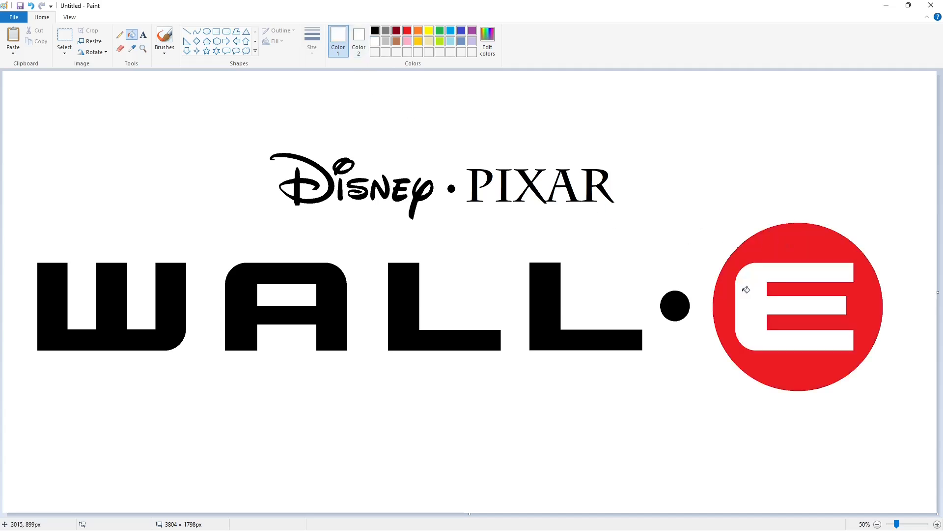